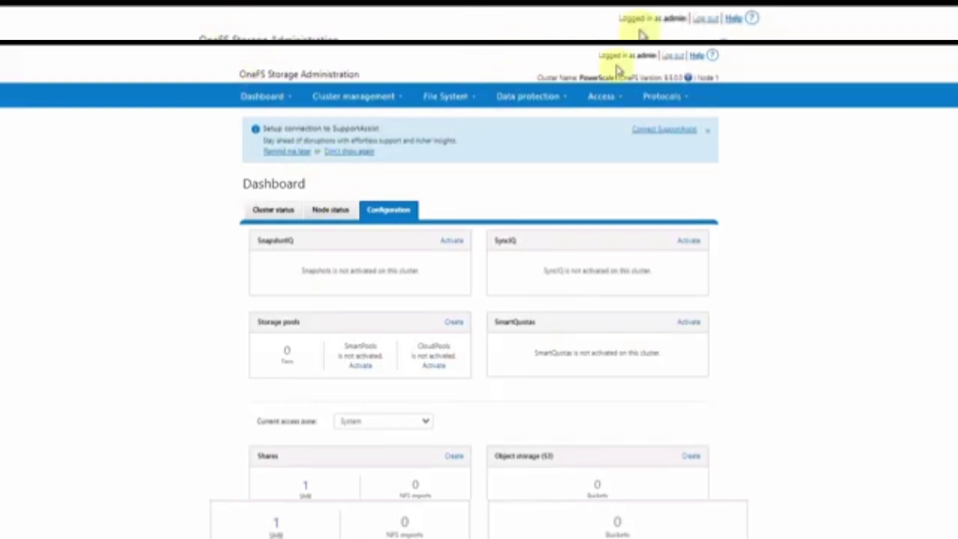
List LOCAL:System provider users on the Access > Membership and roles page
click(599, 97)
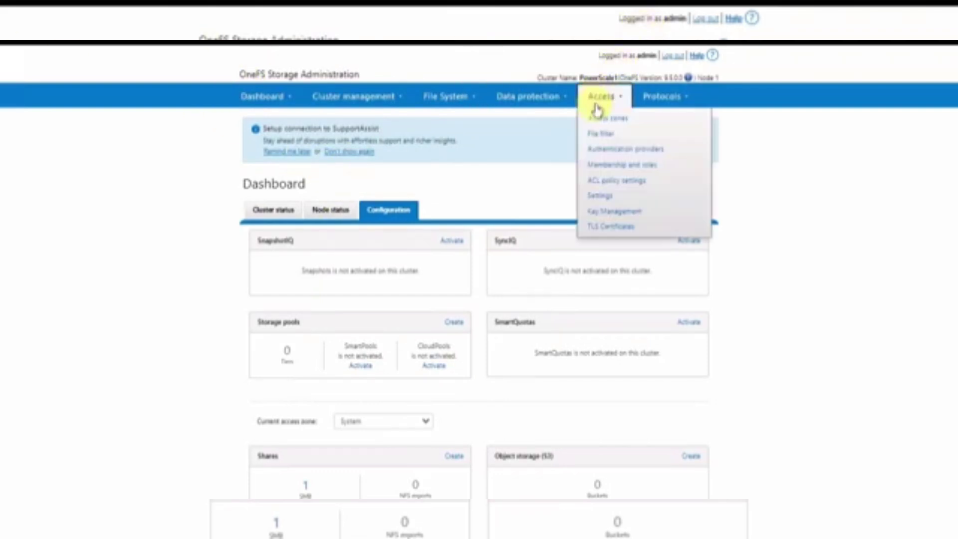
click(617, 167)
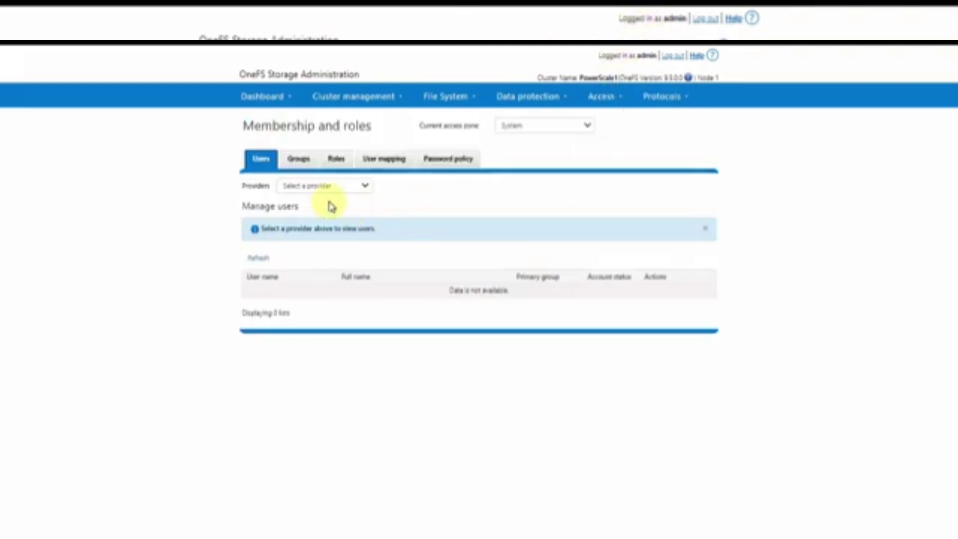
click(365, 185)
click(334, 218)
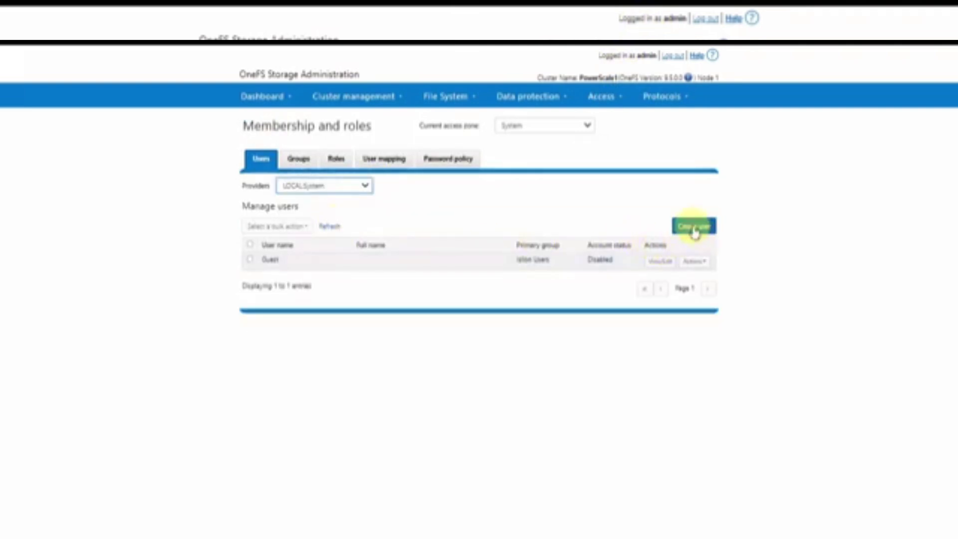
Create the enabled local user application01 with a confirmed password
click(693, 227)
click(435, 106)
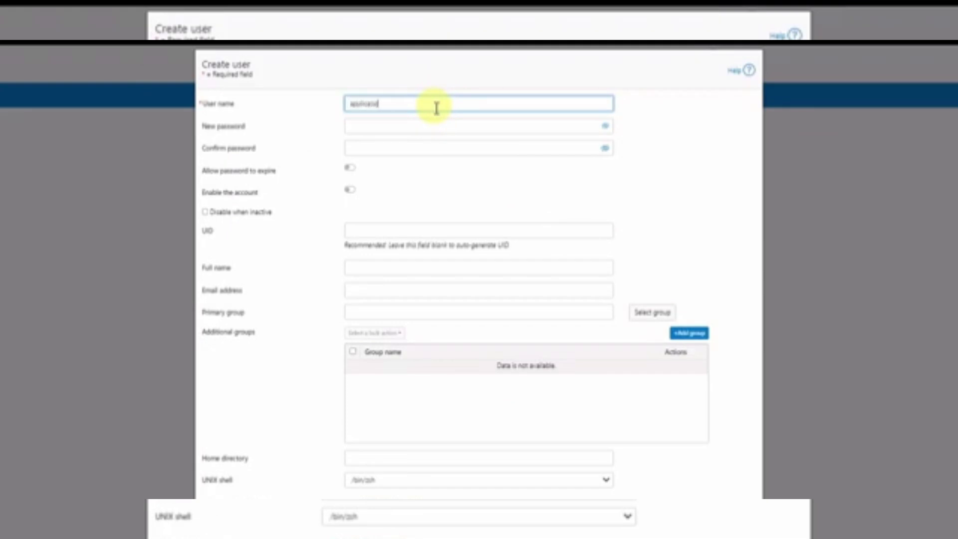
key(Tab)
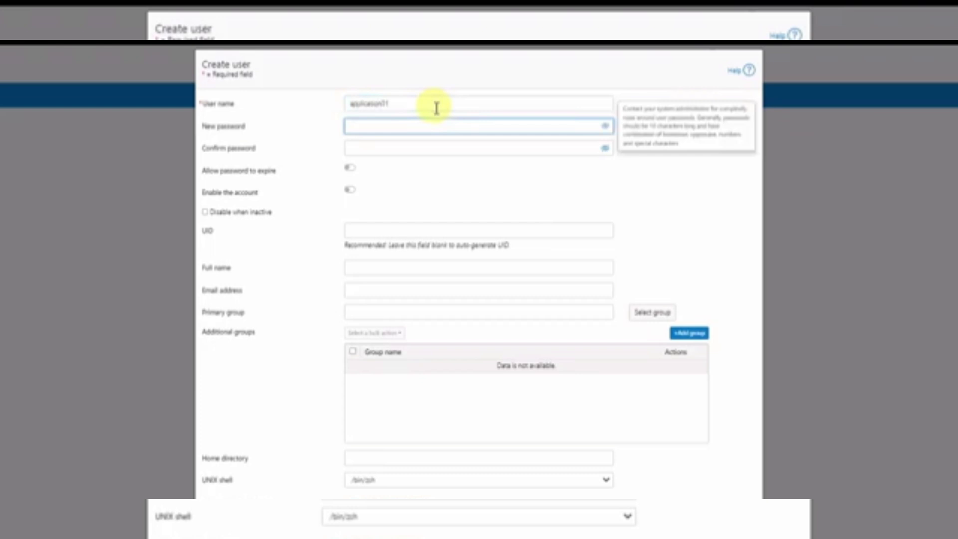
key(Tab)
key(ctrl+v)
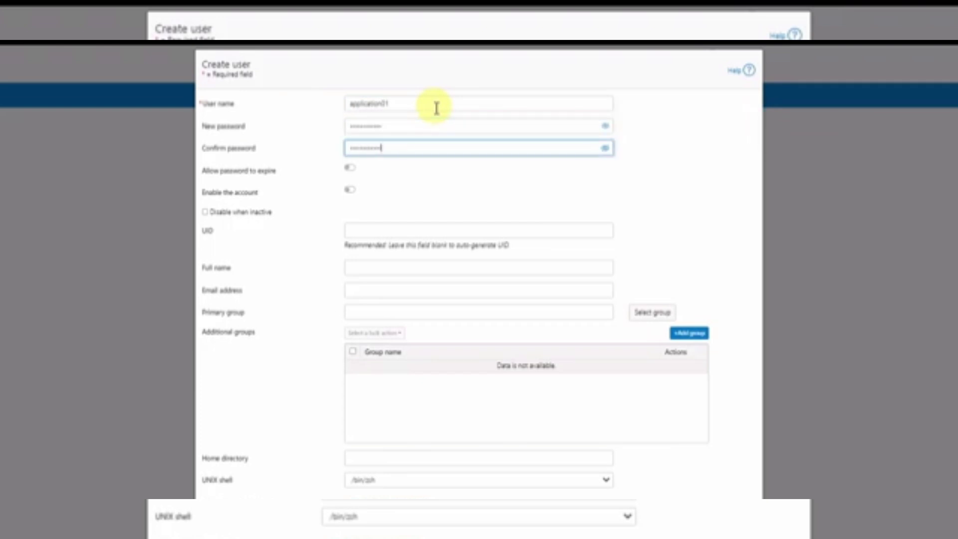
click(350, 190)
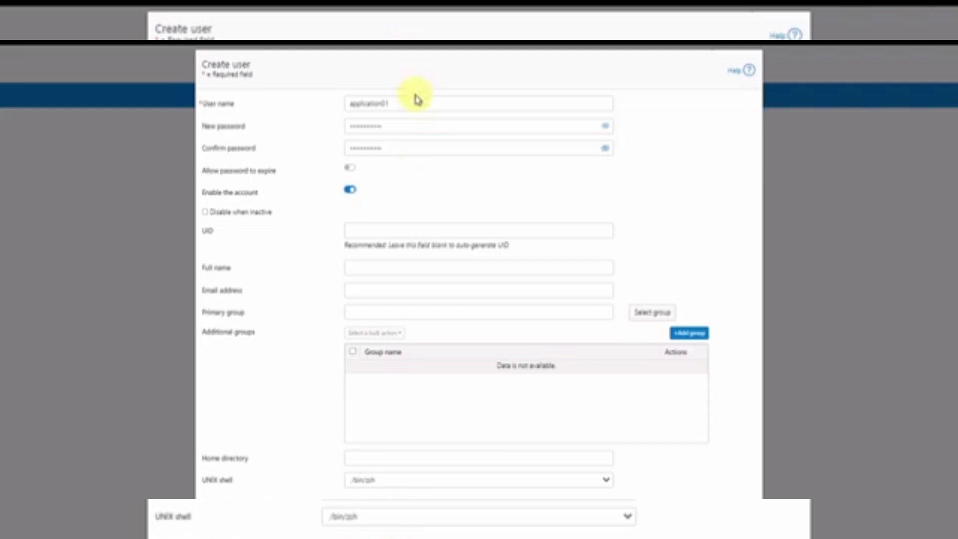
click(399, 133)
click(650, 504)
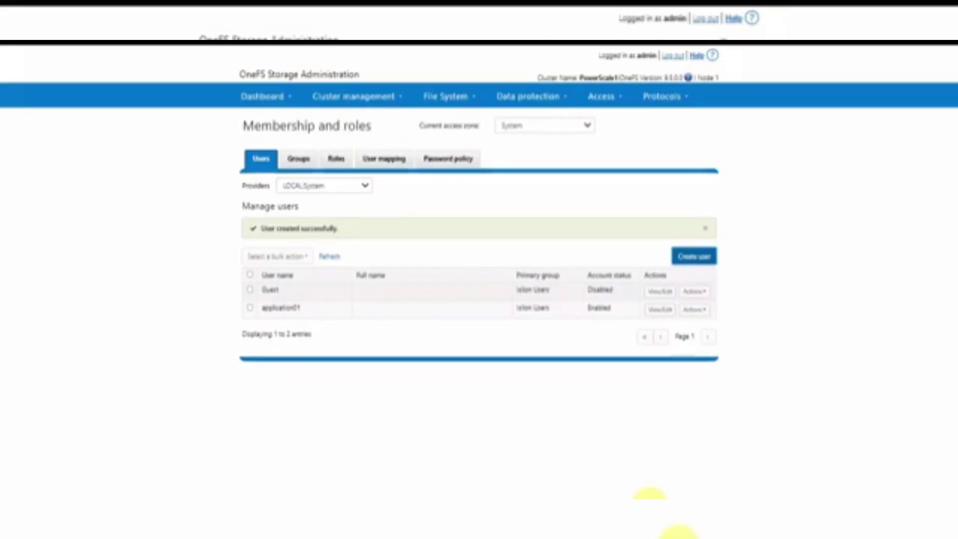
In Object storage (S3) Key management, select LOCAL:System user application01
click(652, 102)
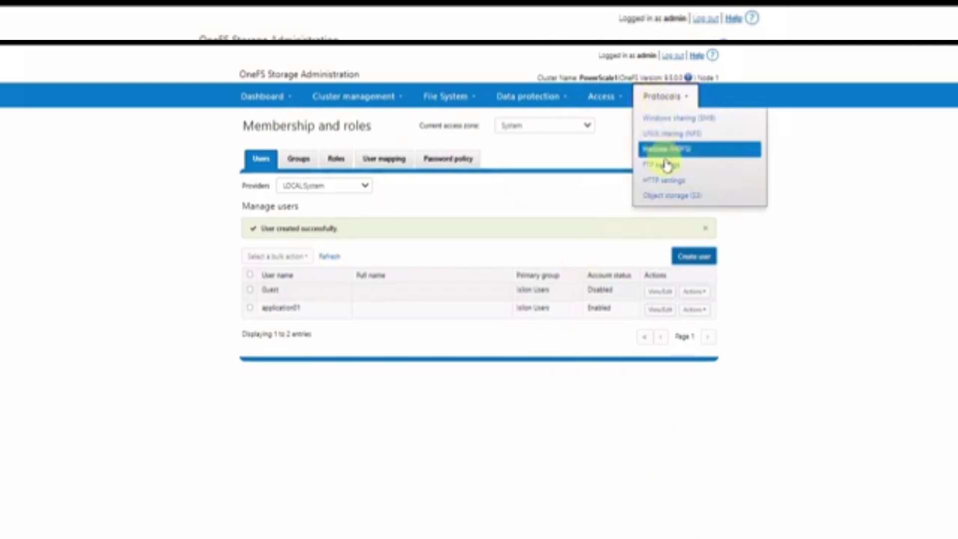
click(679, 198)
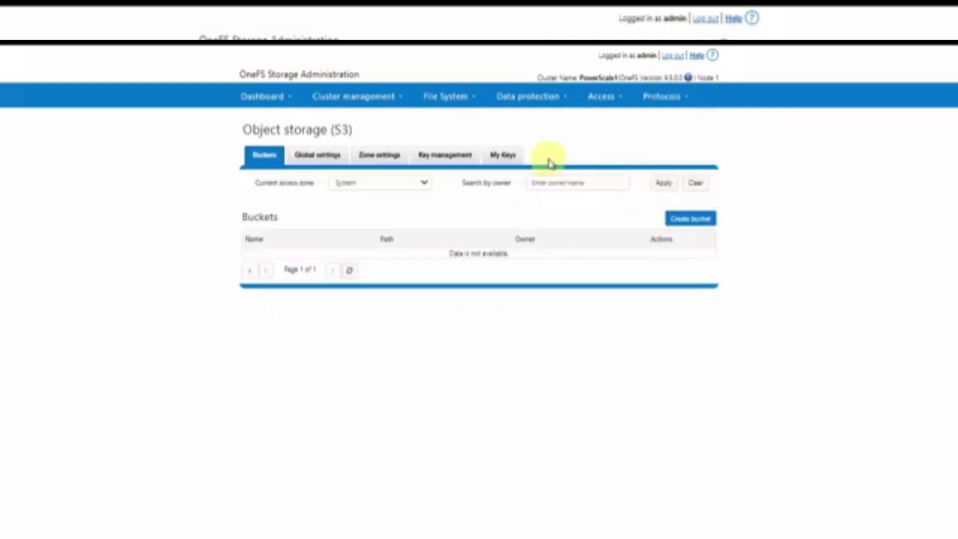
click(444, 156)
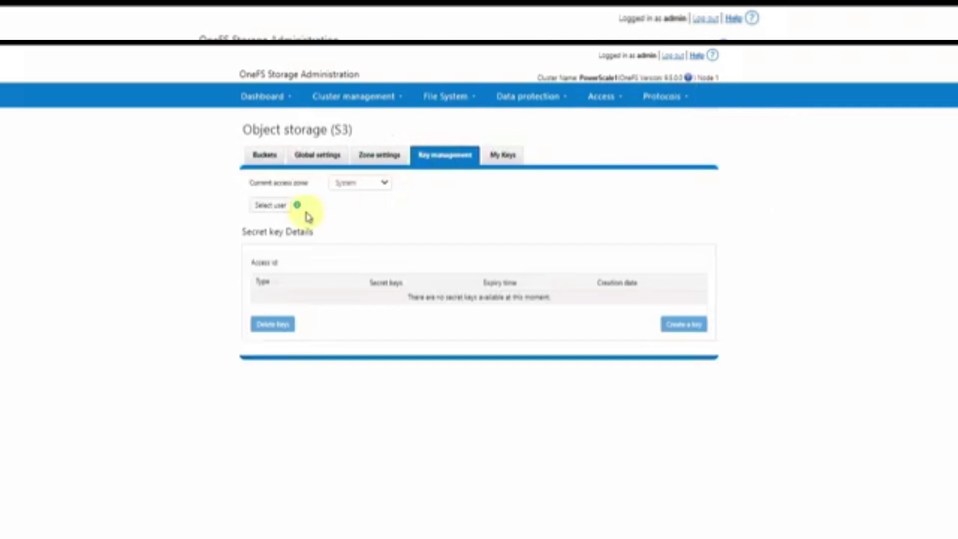
click(270, 205)
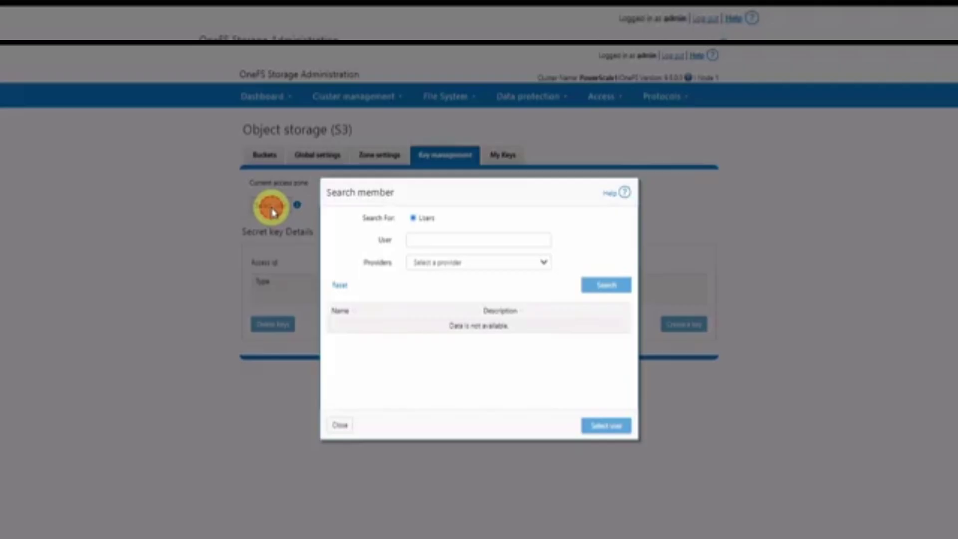
click(454, 262)
click(436, 292)
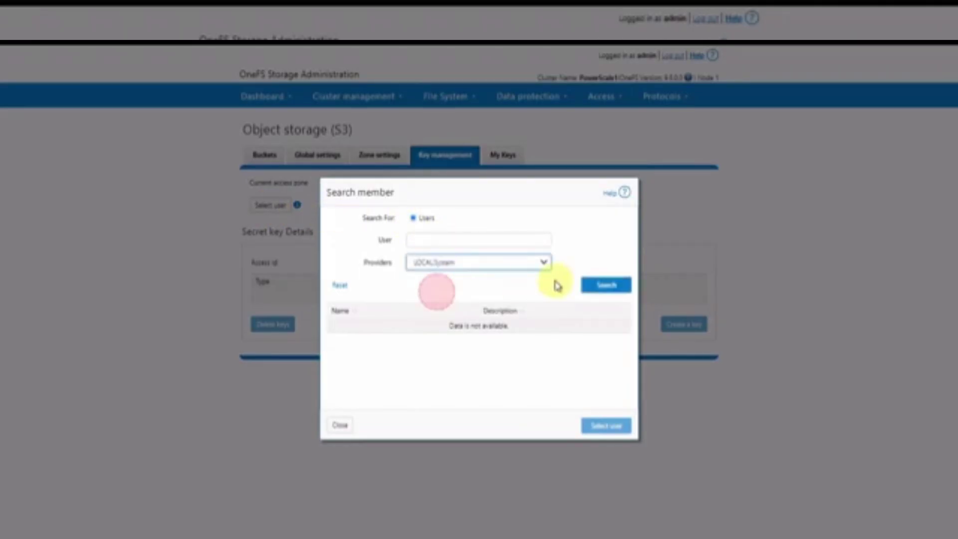
click(606, 285)
click(366, 339)
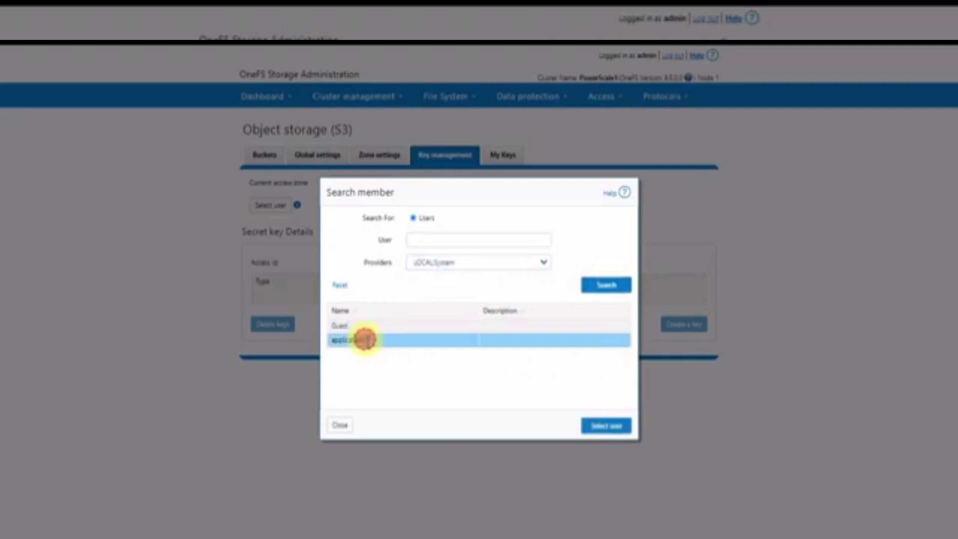
click(606, 425)
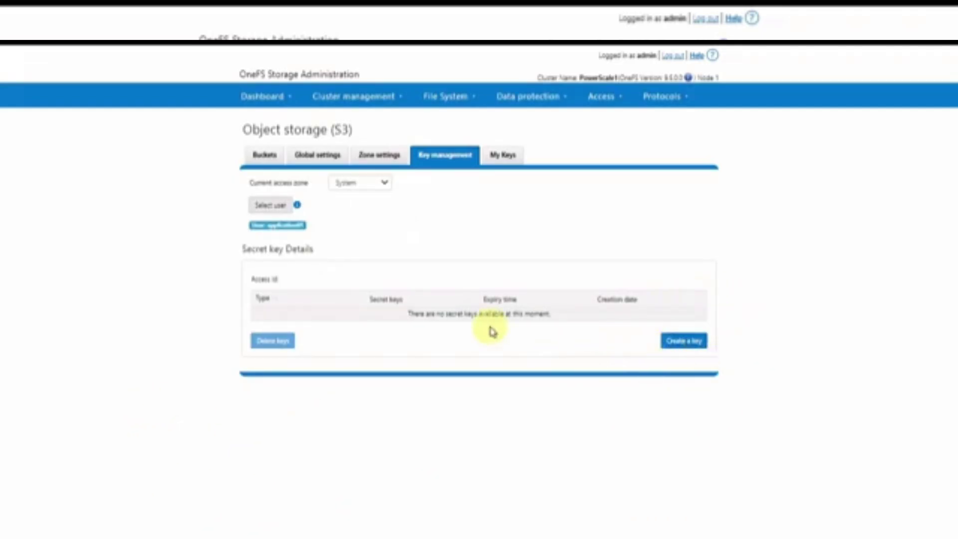
Create an S3 key for application01, reveal the secret key, and copy the access id
click(693, 341)
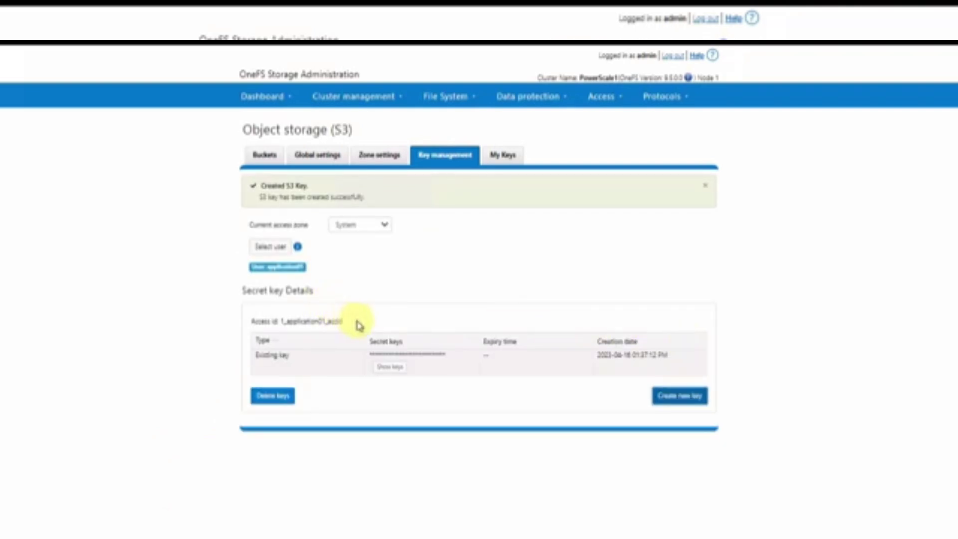
drag(344, 321, 279, 322)
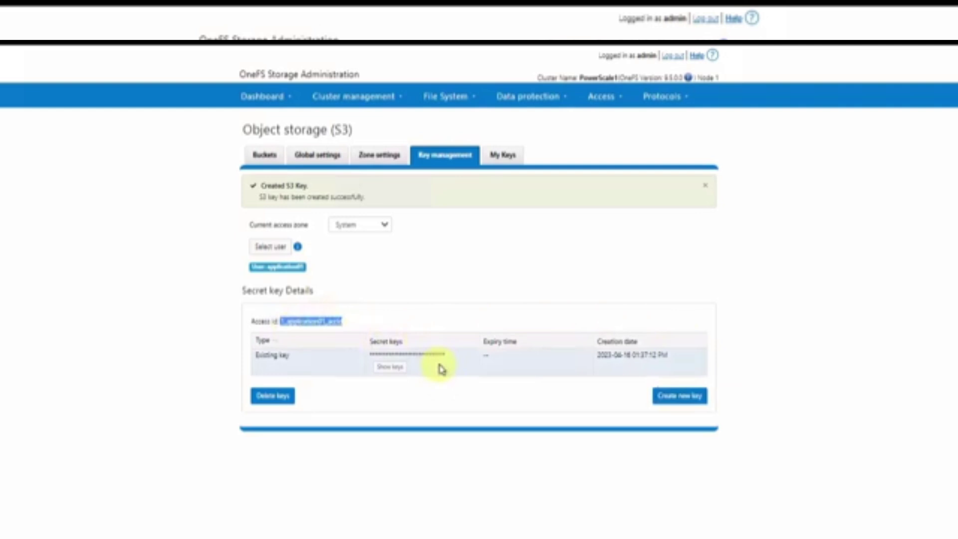
click(389, 367)
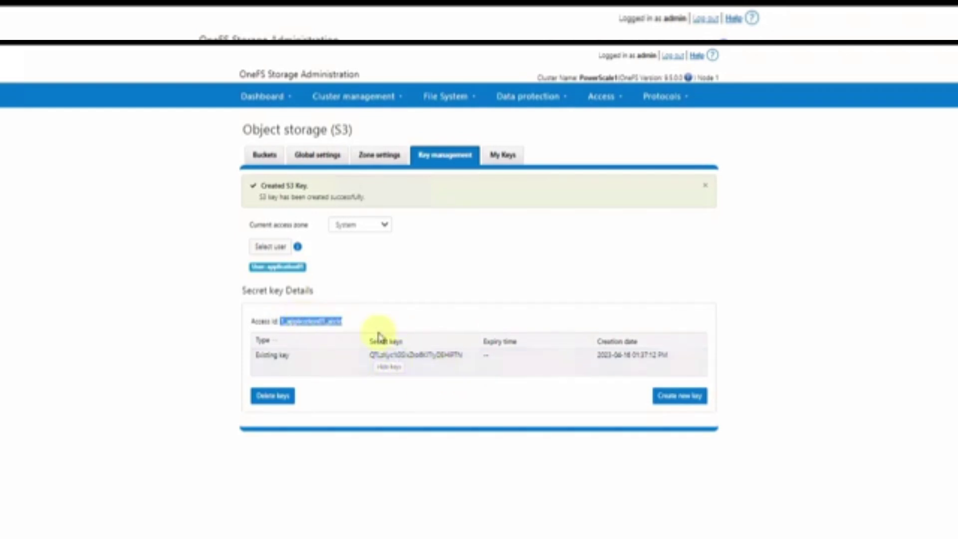
right_click(309, 321)
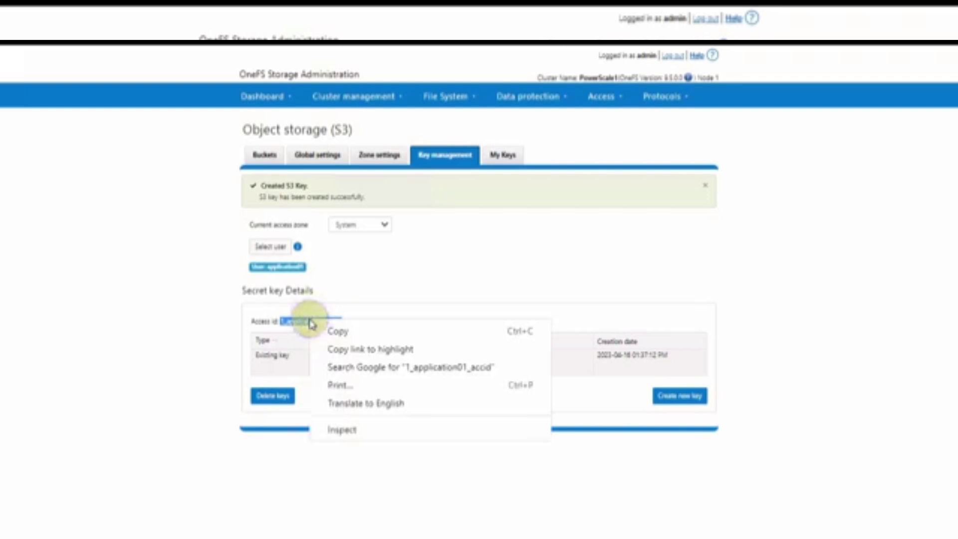
click(335, 329)
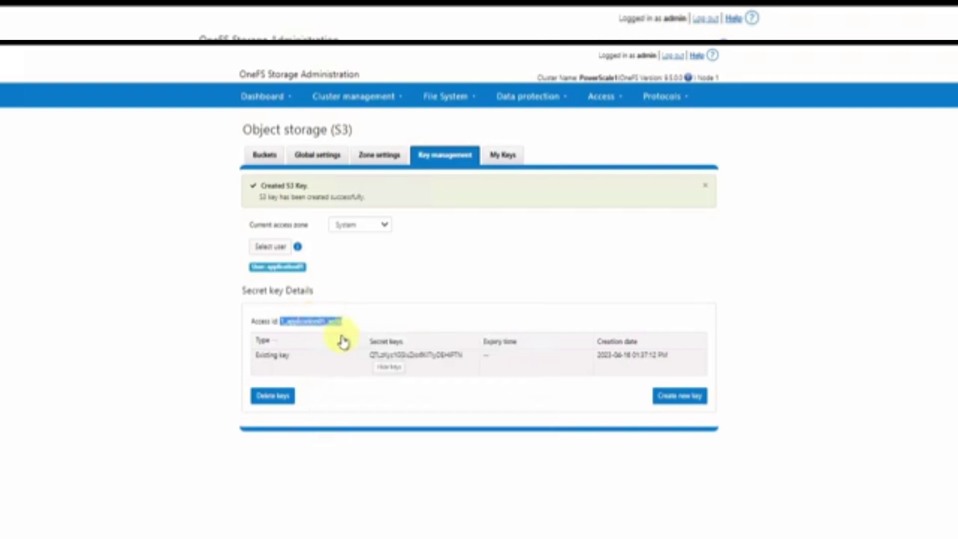
Paste application01's access id into S3 Keys.txt in Notepad
key(alt+Tab)
key(alt+Tab)
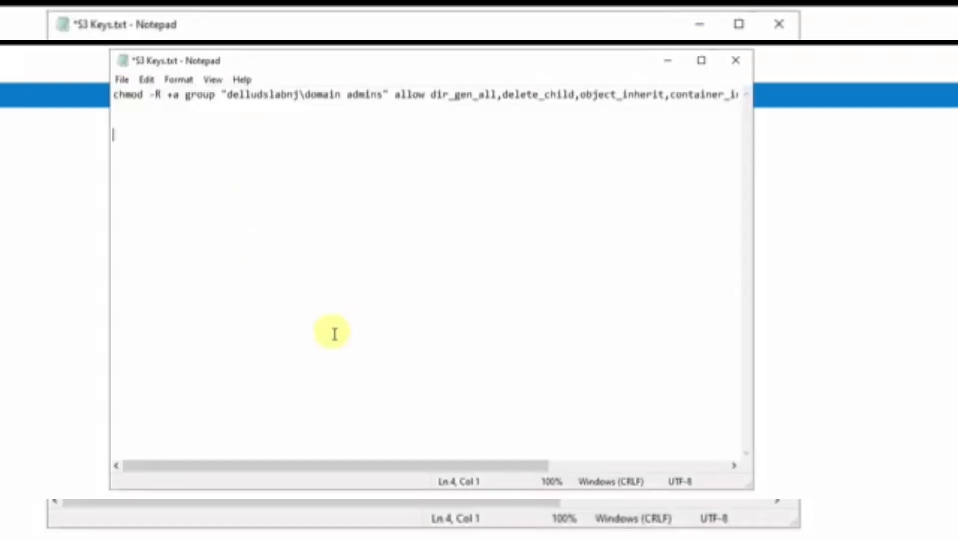
right_click(207, 199)
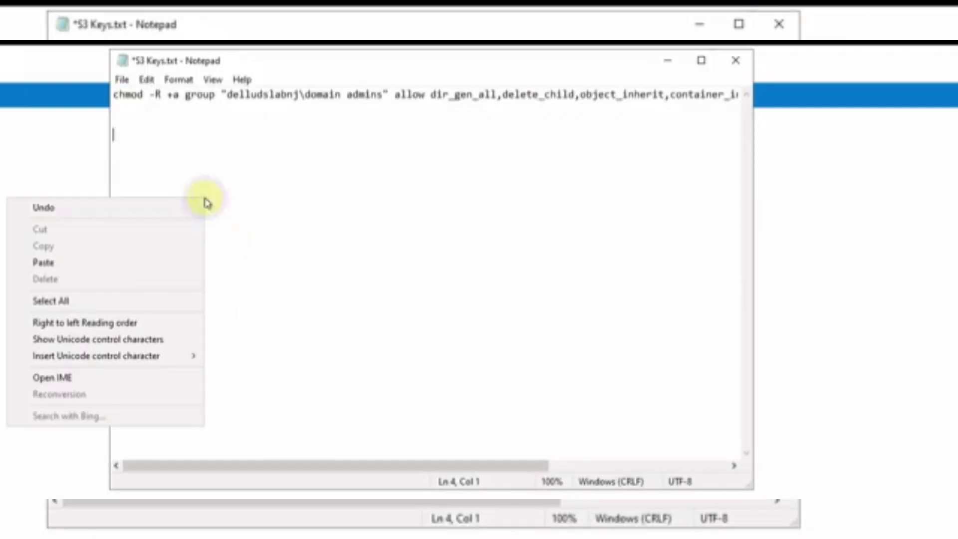
click(133, 262)
Copy the secret key from the browser and paste it on line 5 of S3 Keys.txt
click(33, 344)
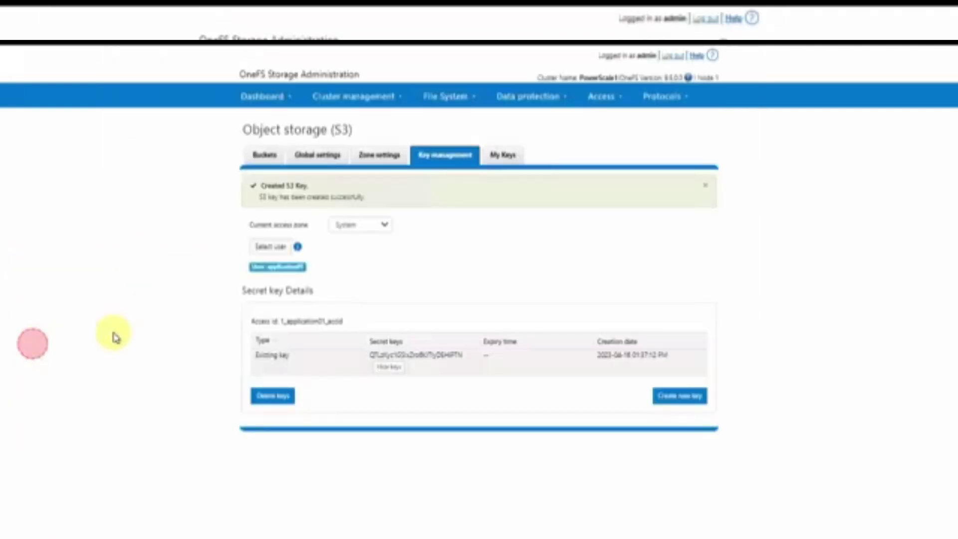
click(462, 357)
drag(462, 357, 327, 380)
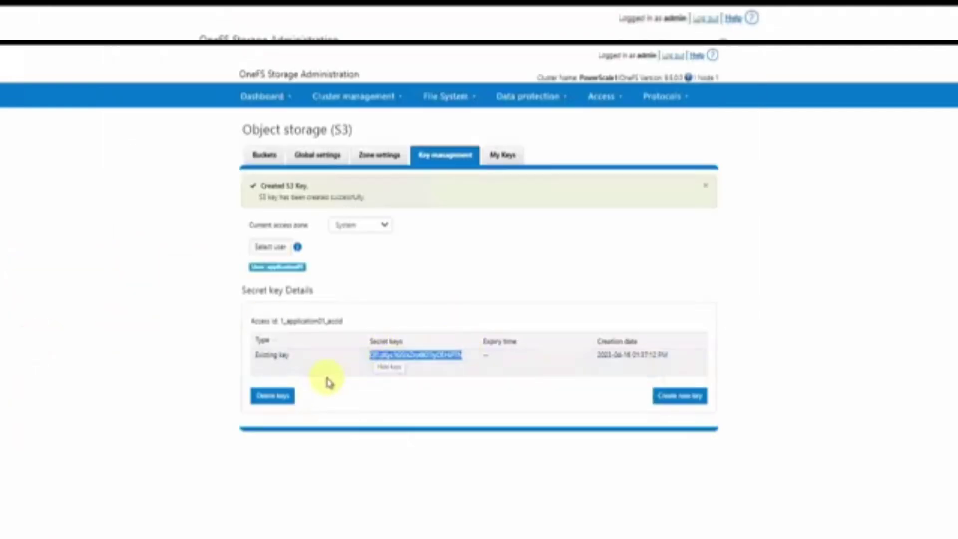
key(alt+Tab)
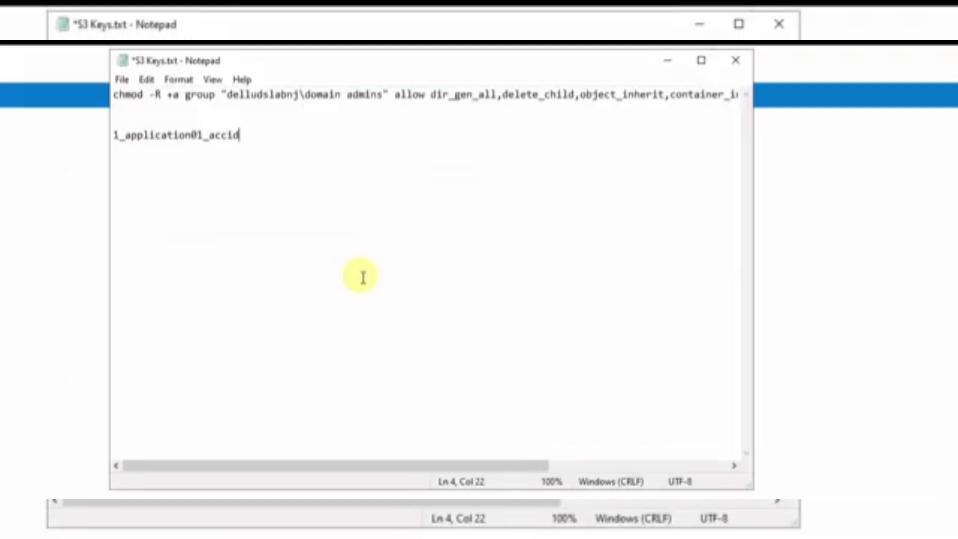
right_click(362, 277)
click(200, 218)
right_click(200, 218)
click(340, 283)
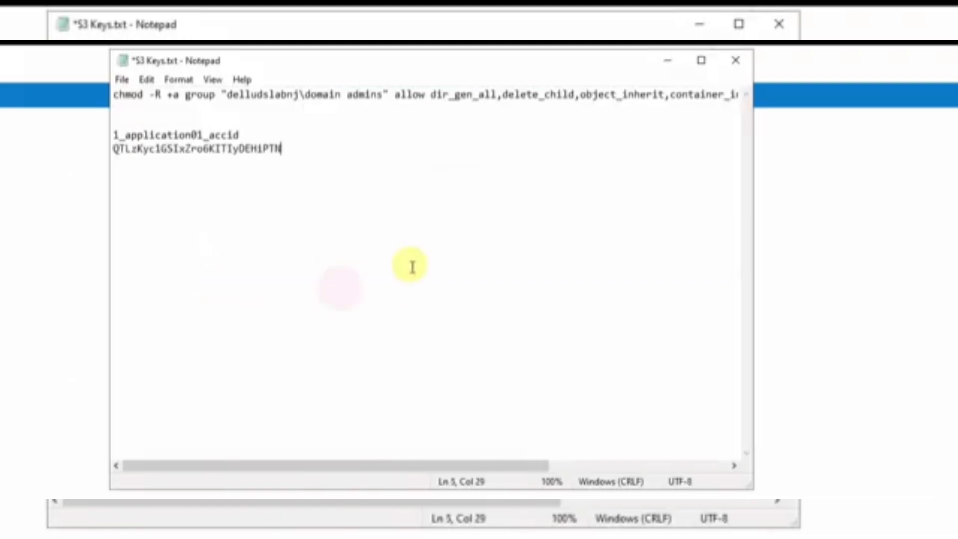
click(840, 238)
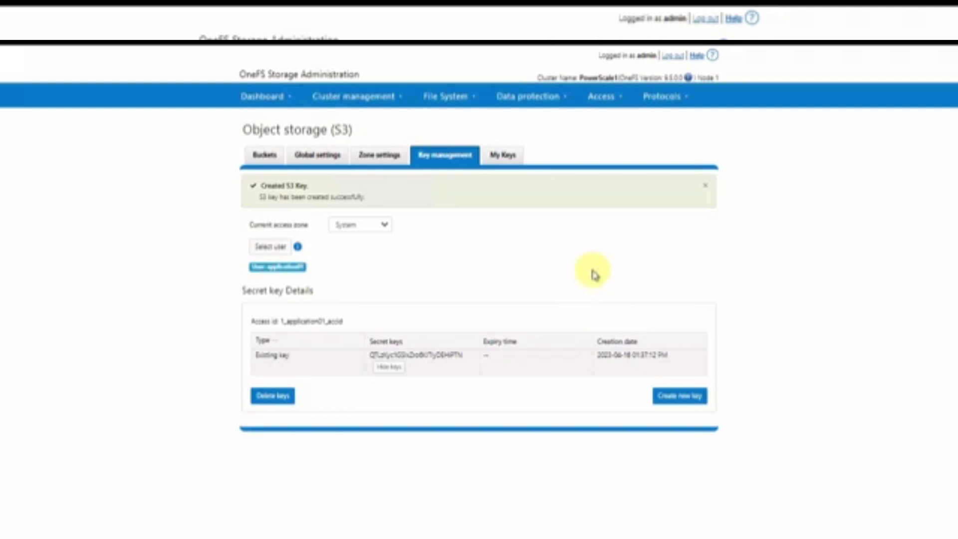
Create an s3data folder in powerscale1n1's ifs\data share
key(alt+Tab)
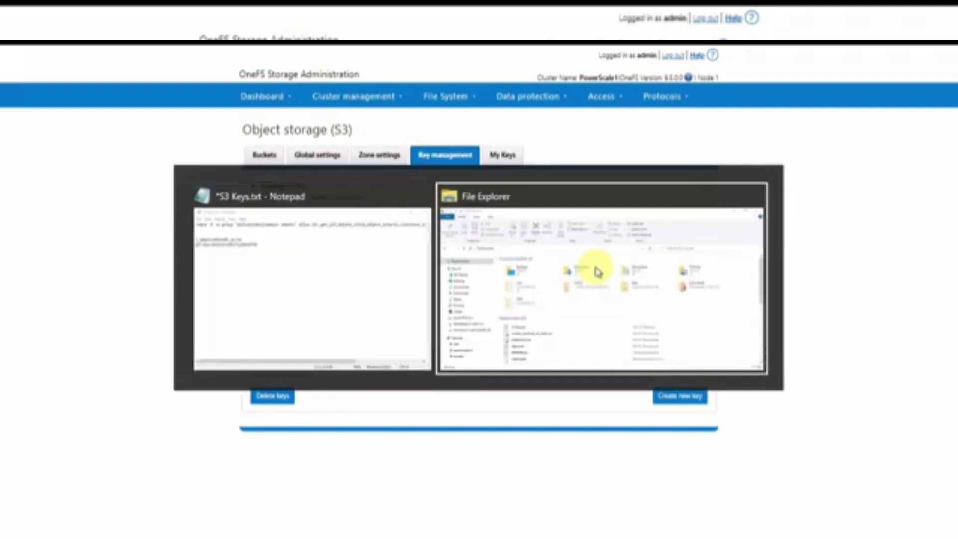
click(58, 459)
double_click(214, 192)
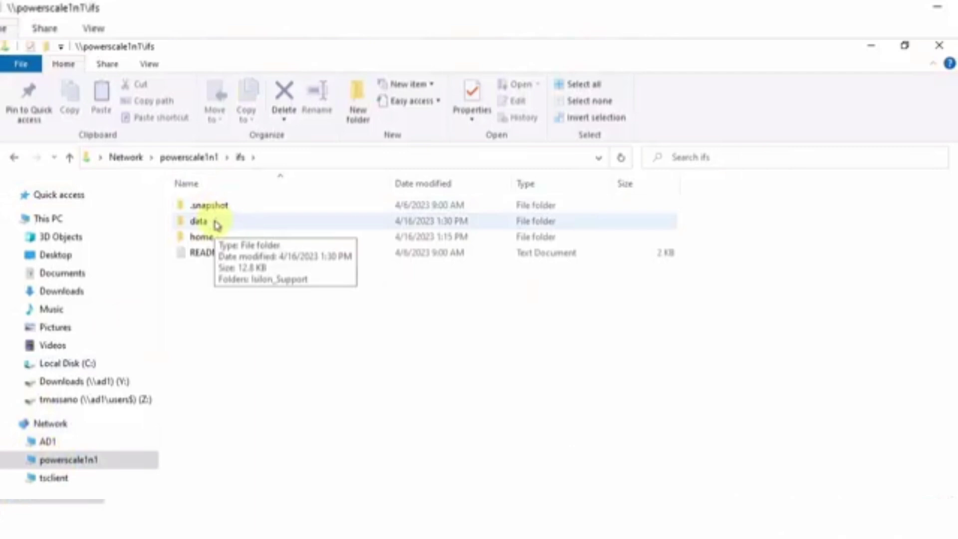
double_click(216, 221)
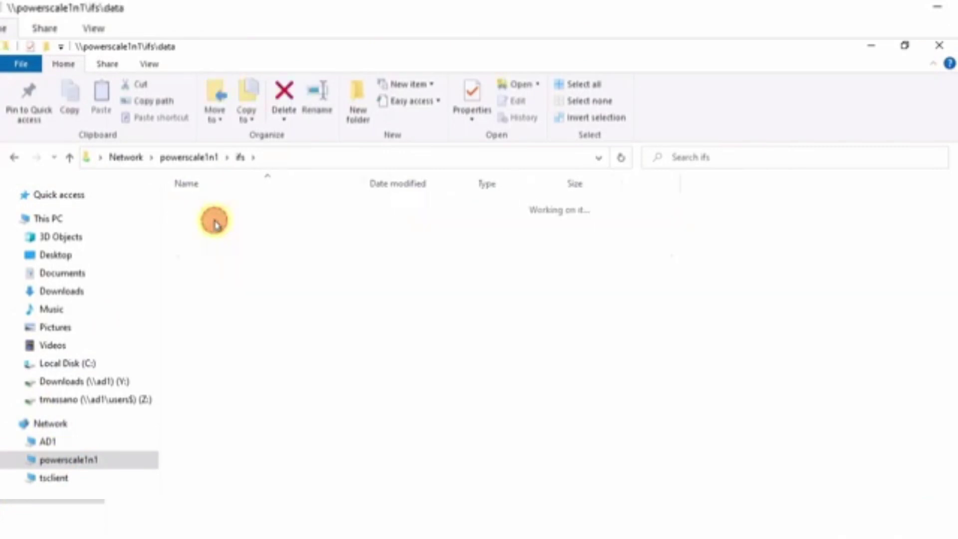
click(358, 99)
text(s3data)
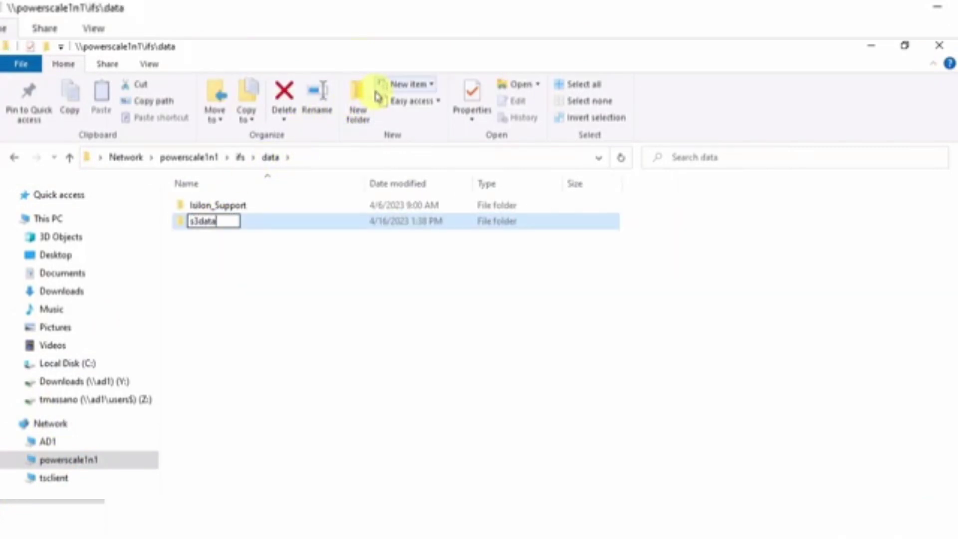
key(Return)
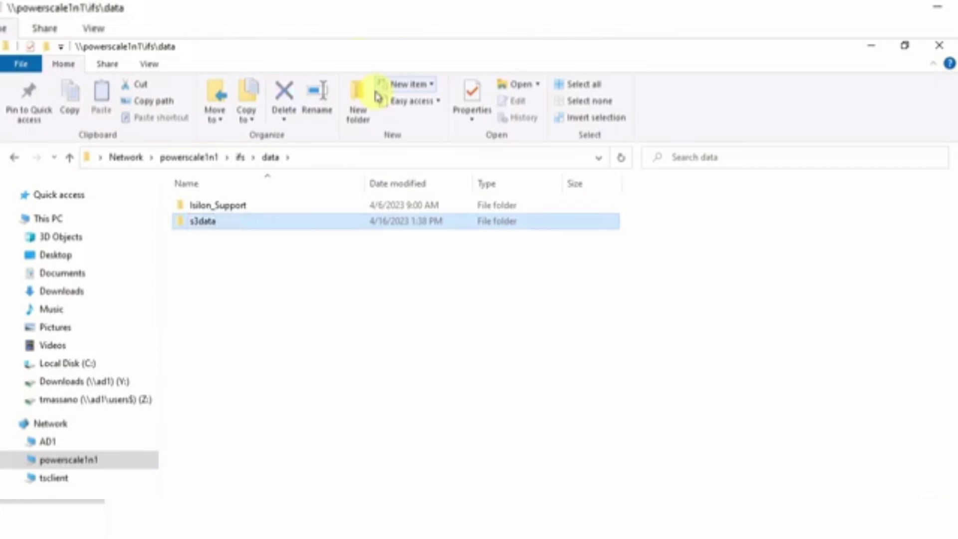
Inside s3data, create folders application01, bucket1, bucket2 and usr
double_click(221, 225)
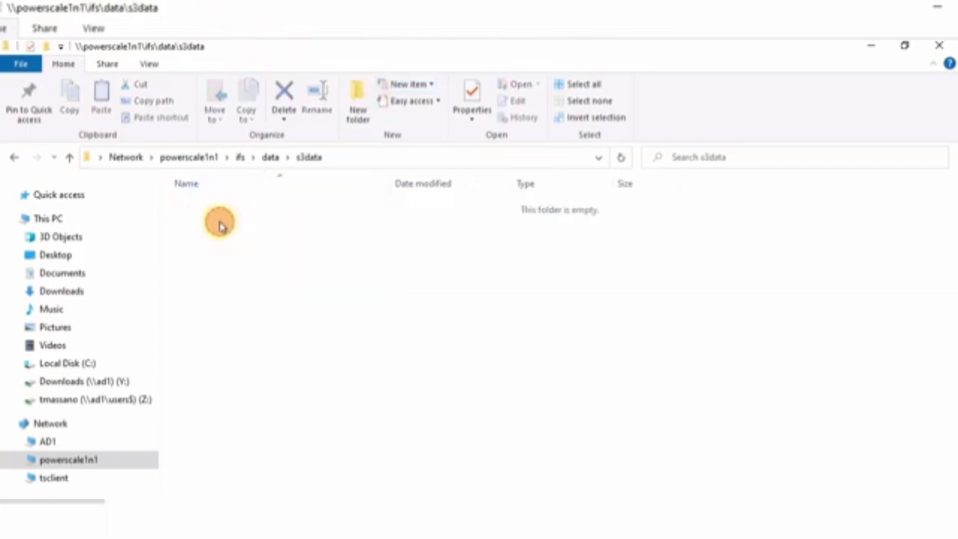
click(365, 109)
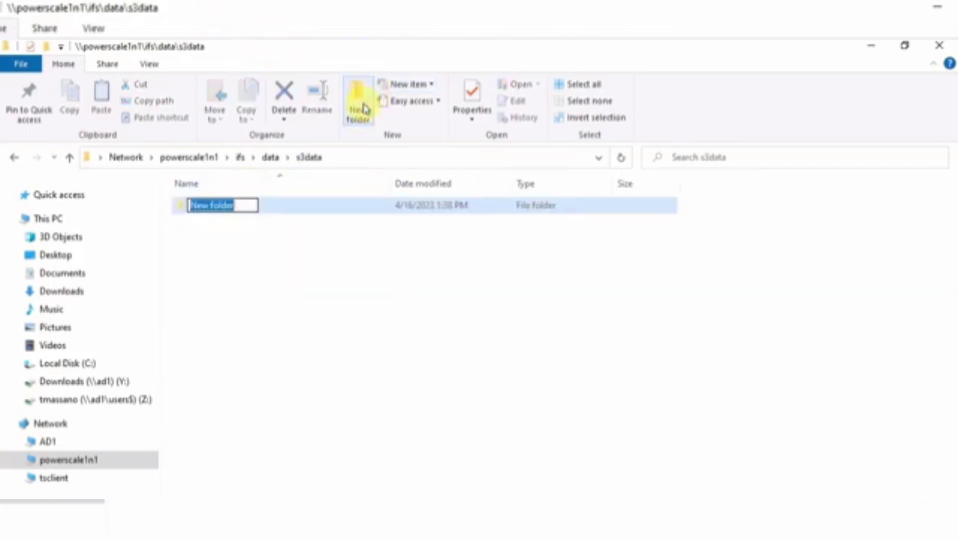
text(appl)
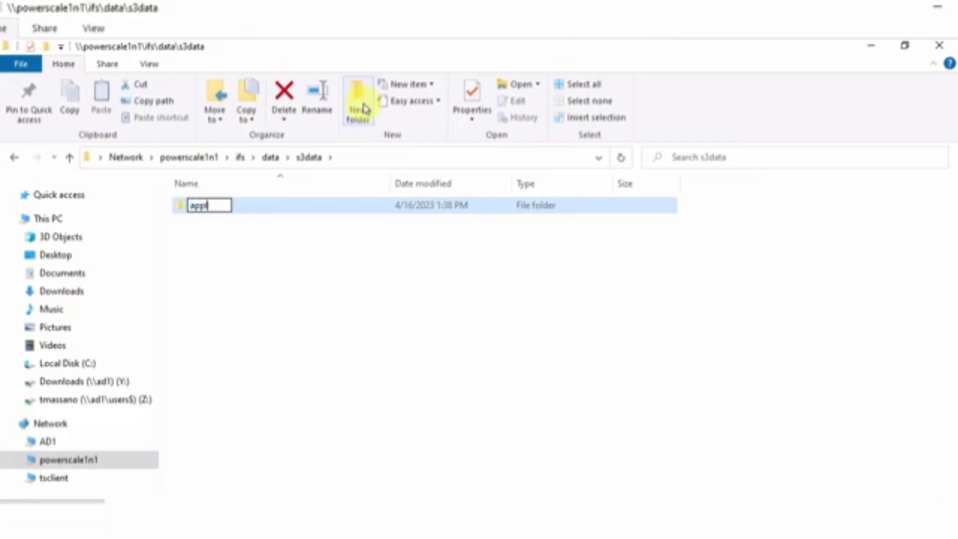
text(ication01)
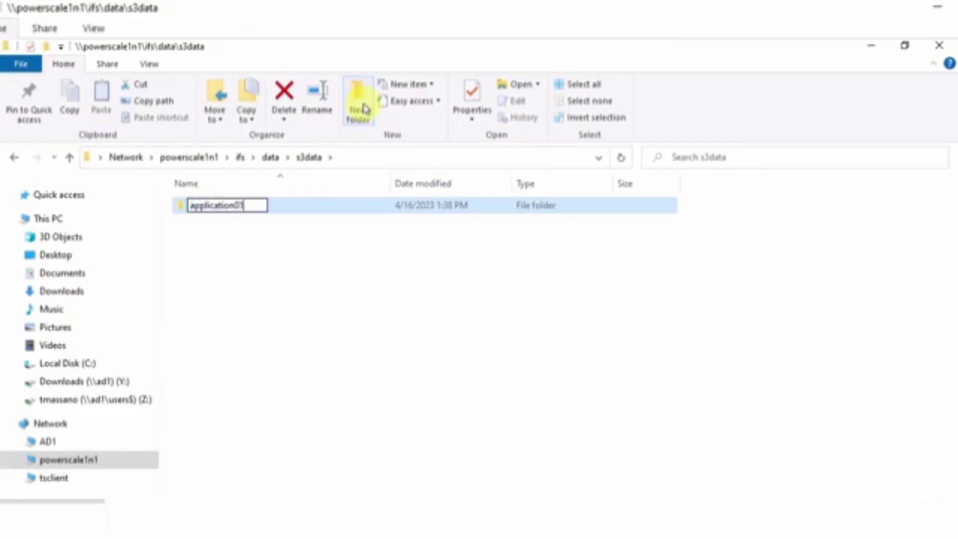
key(Return)
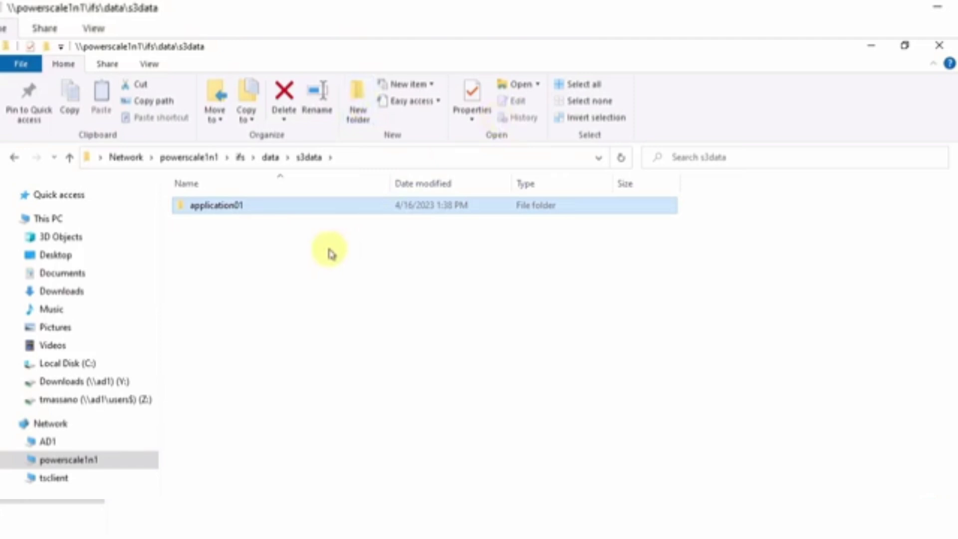
click(362, 109)
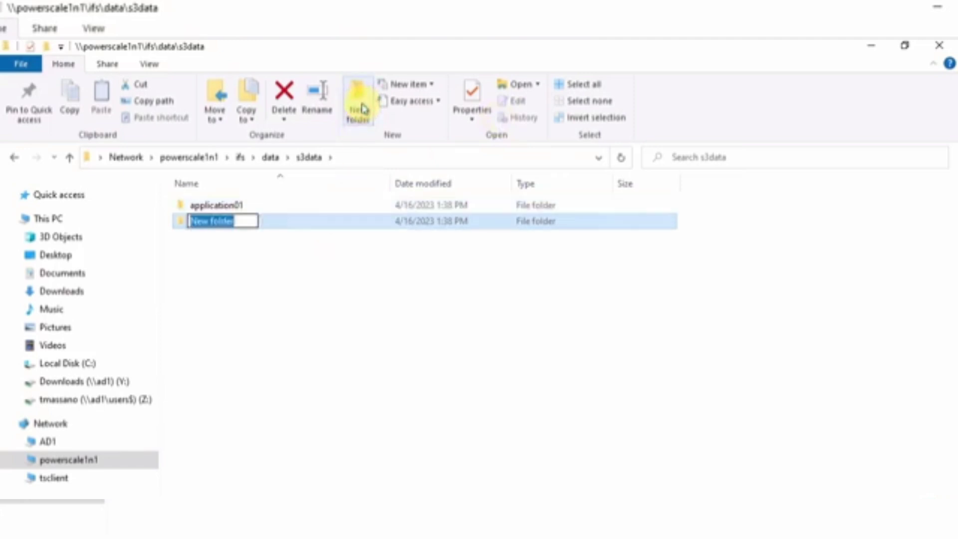
text(bucke)
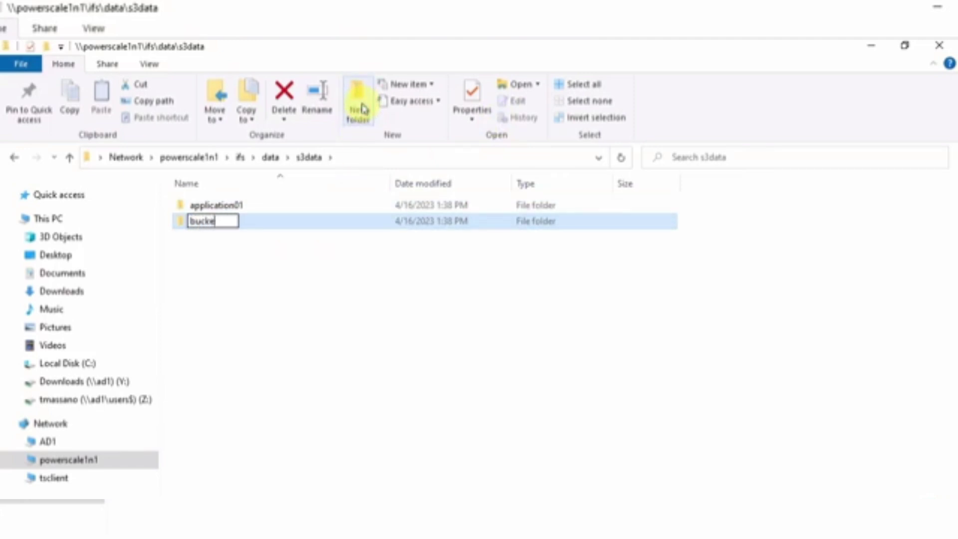
text(t1)
key(Return)
click(362, 108)
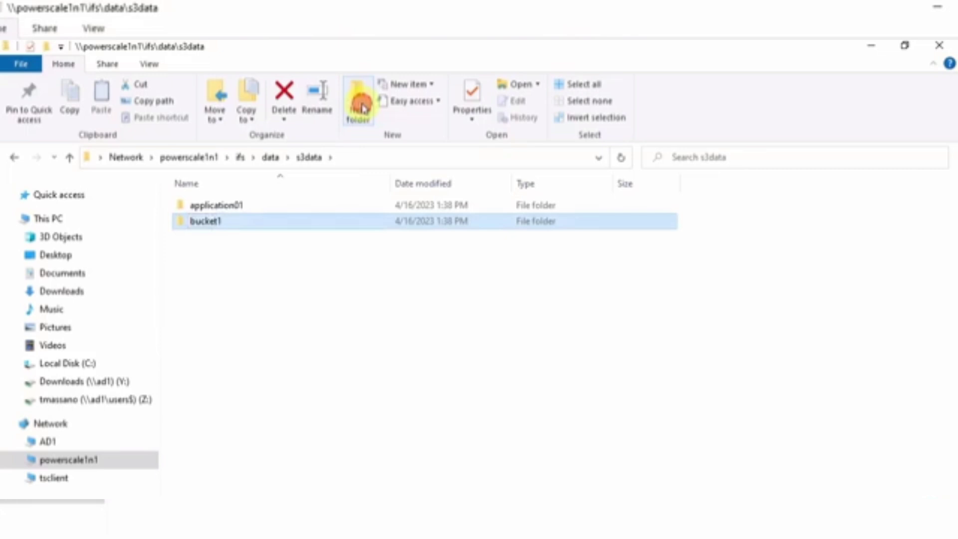
text(buc)
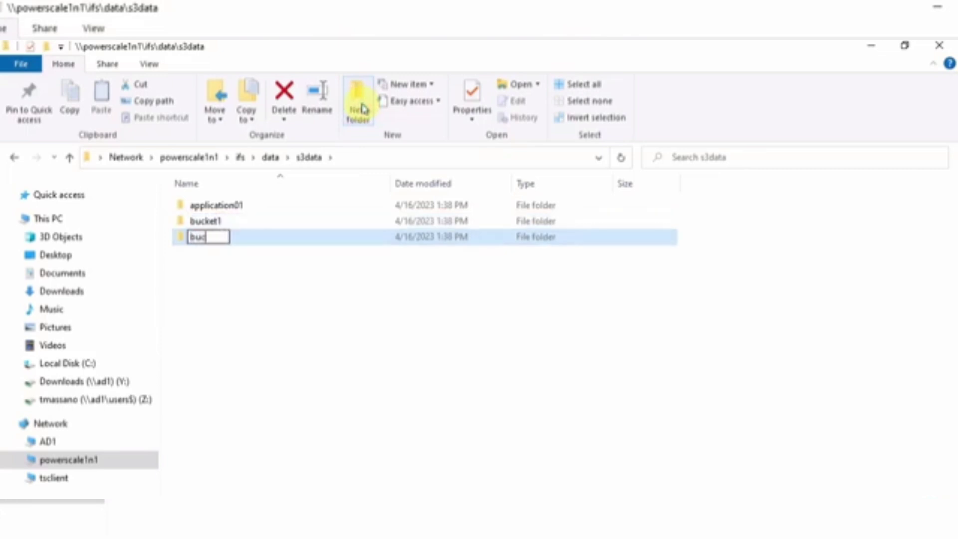
text(ket2)
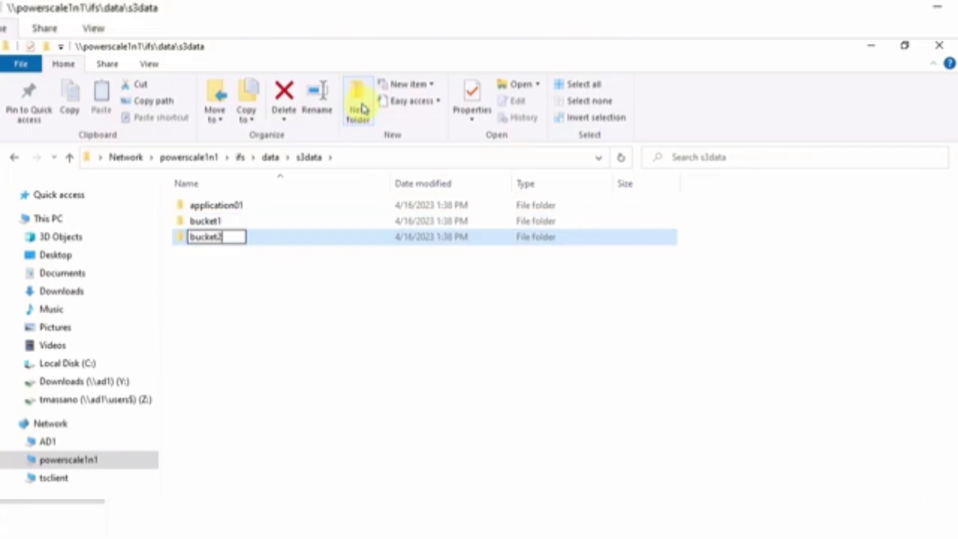
key(Return)
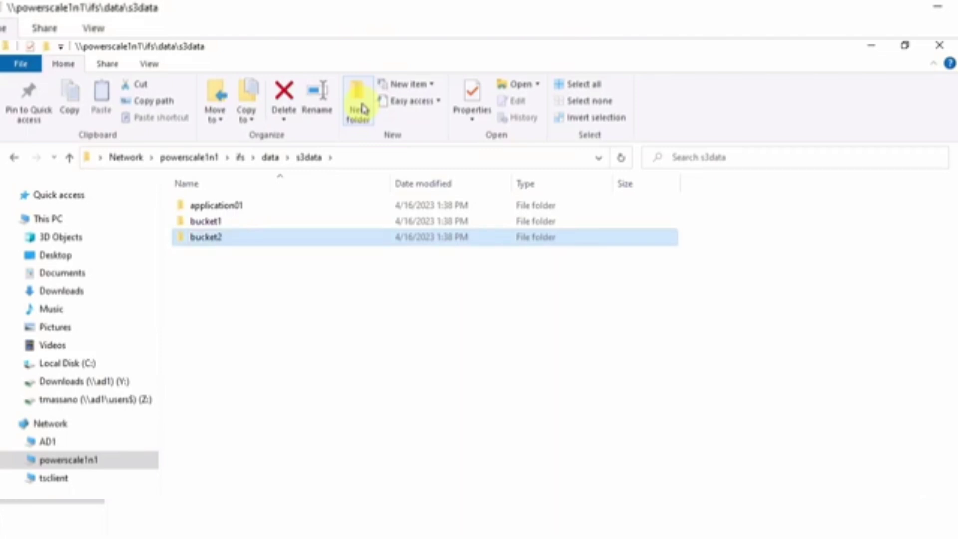
click(363, 108)
text(p)
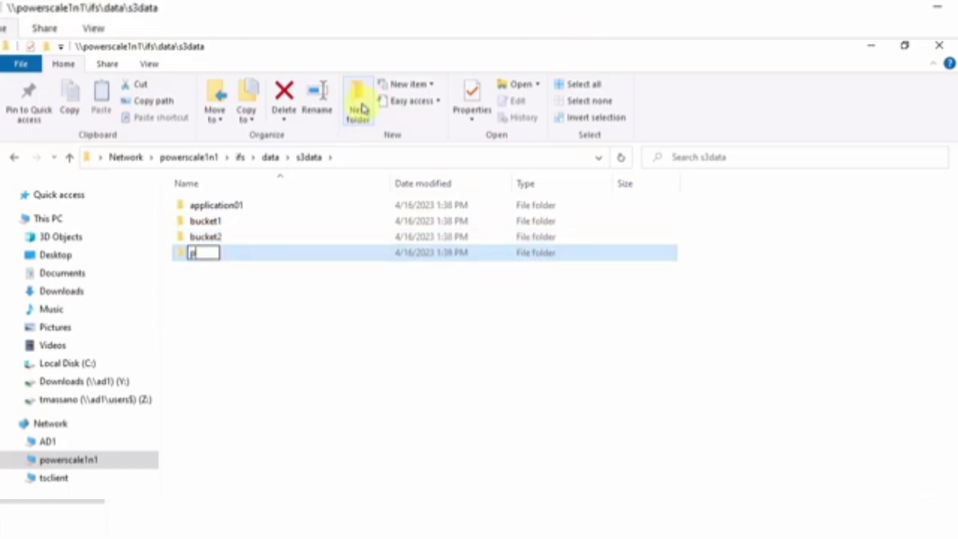
key(BackSpace)
text(usr)
key(Return)
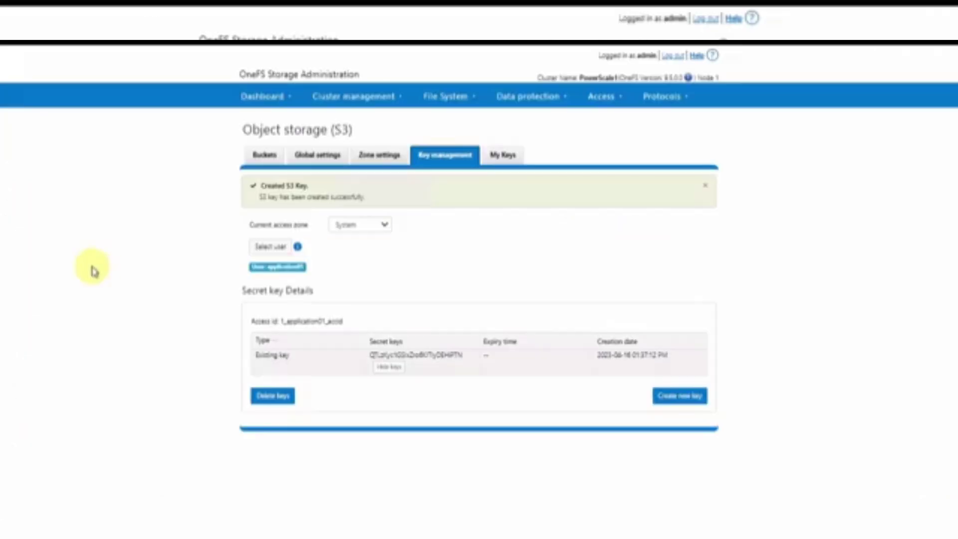
Set the S3 zone's bucket root path to /ifs/data/s3data/usr
click(379, 155)
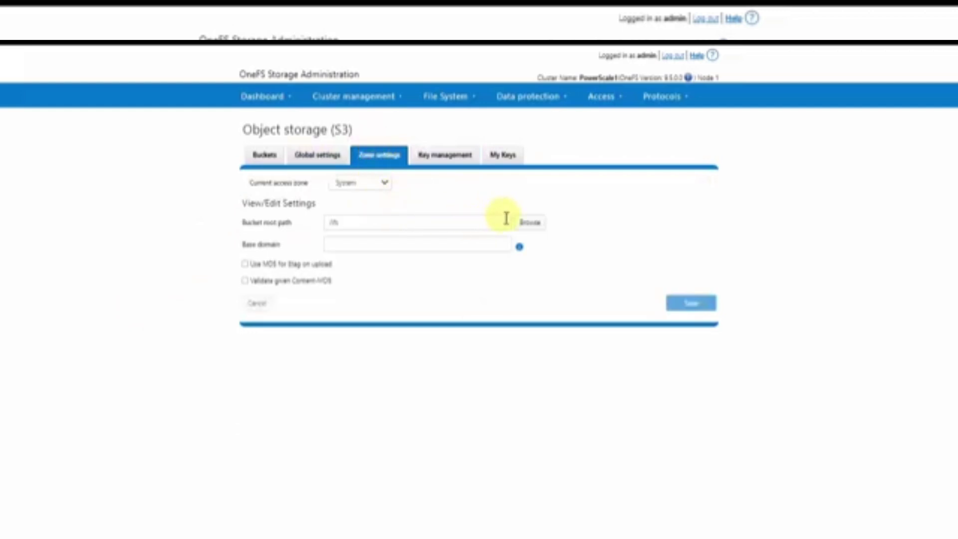
click(531, 222)
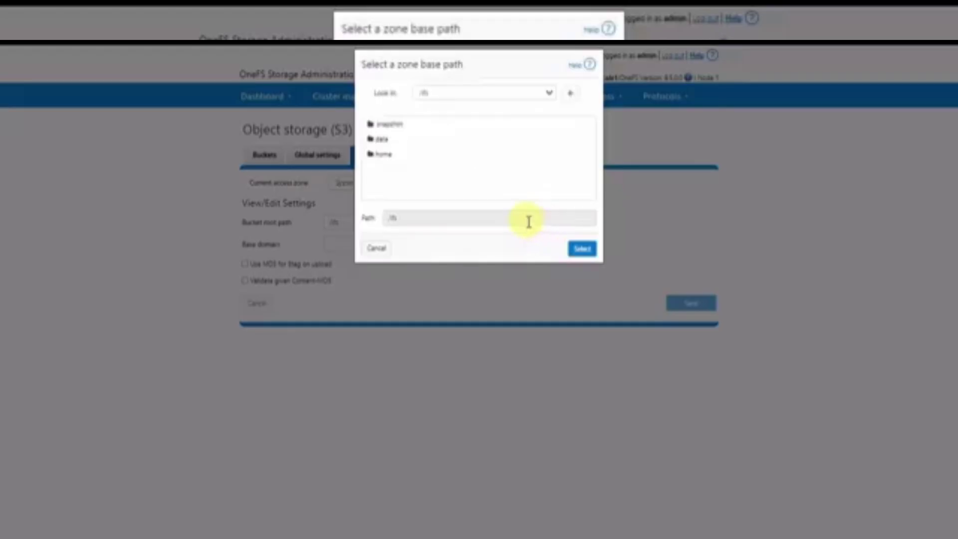
double_click(385, 139)
double_click(389, 140)
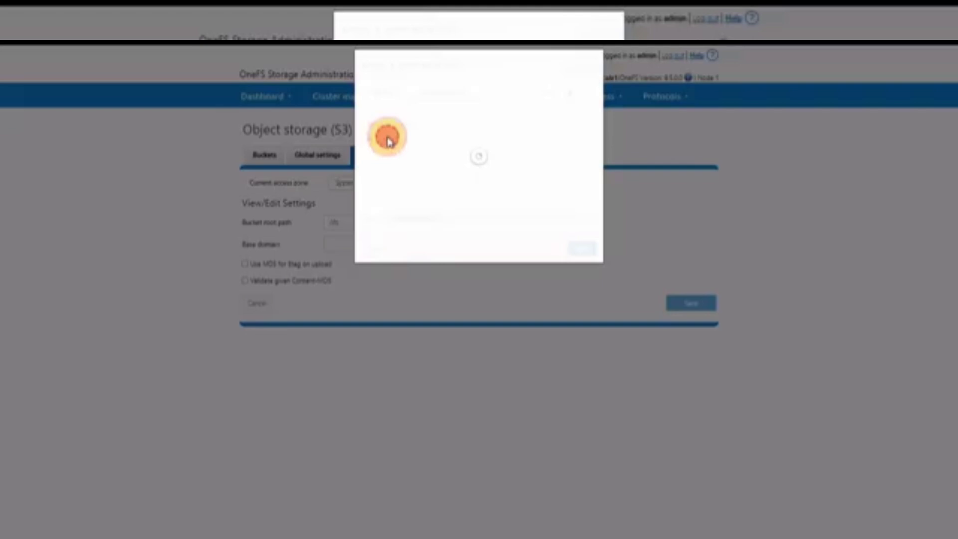
click(582, 248)
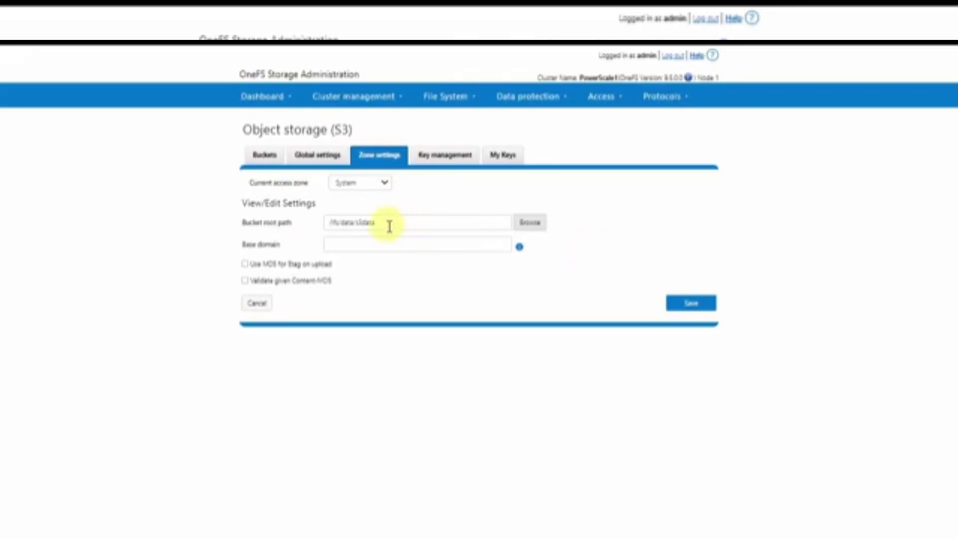
drag(389, 226, 316, 226)
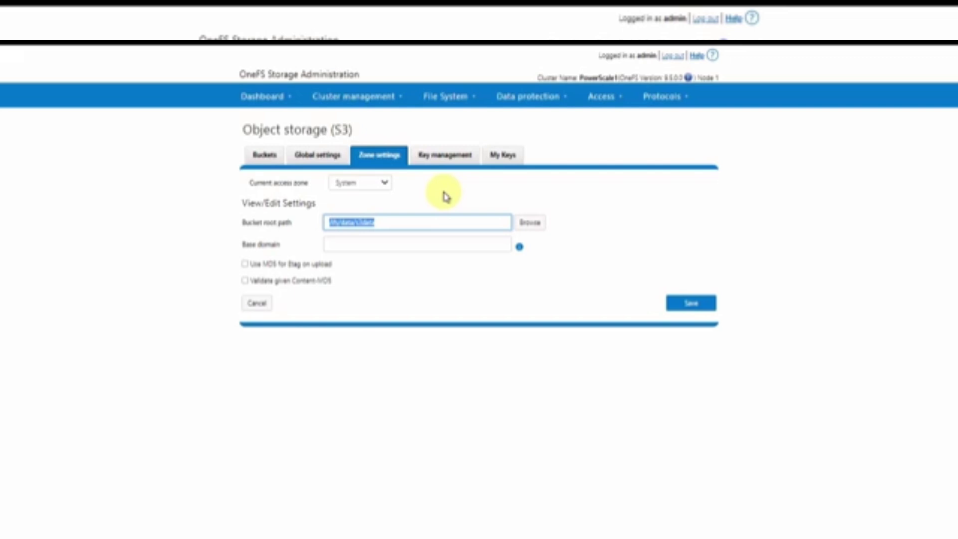
key(End)
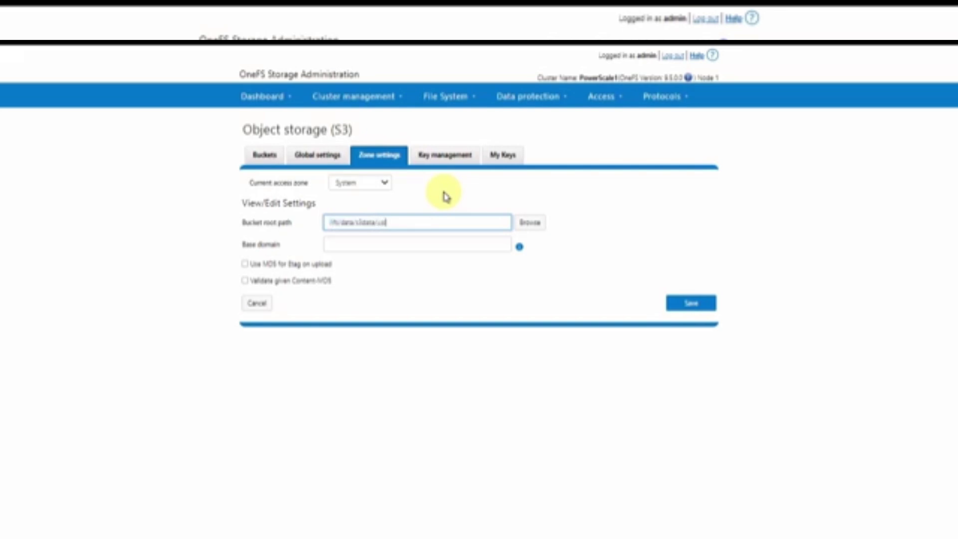
click(403, 294)
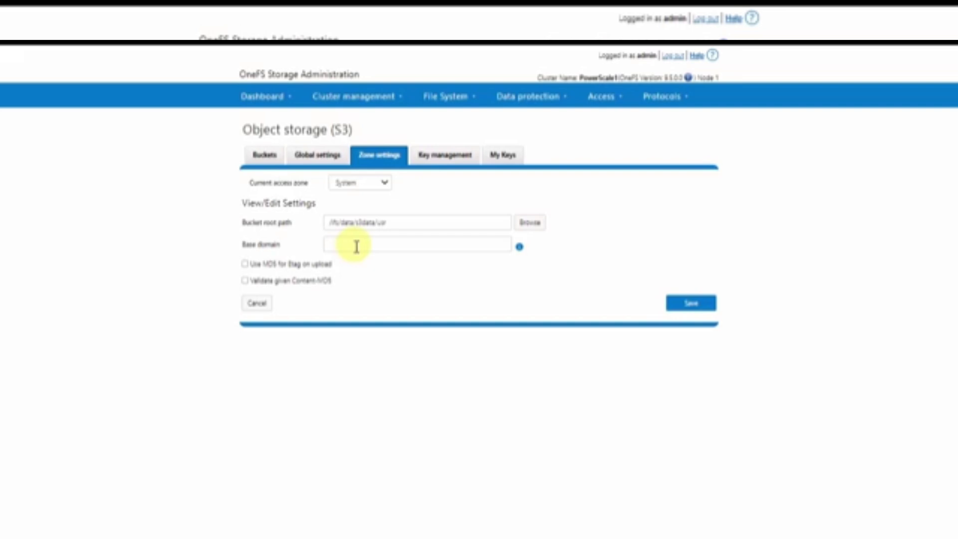
Enter base domain s3.delldatalab.net and save the zone settings
click(356, 246)
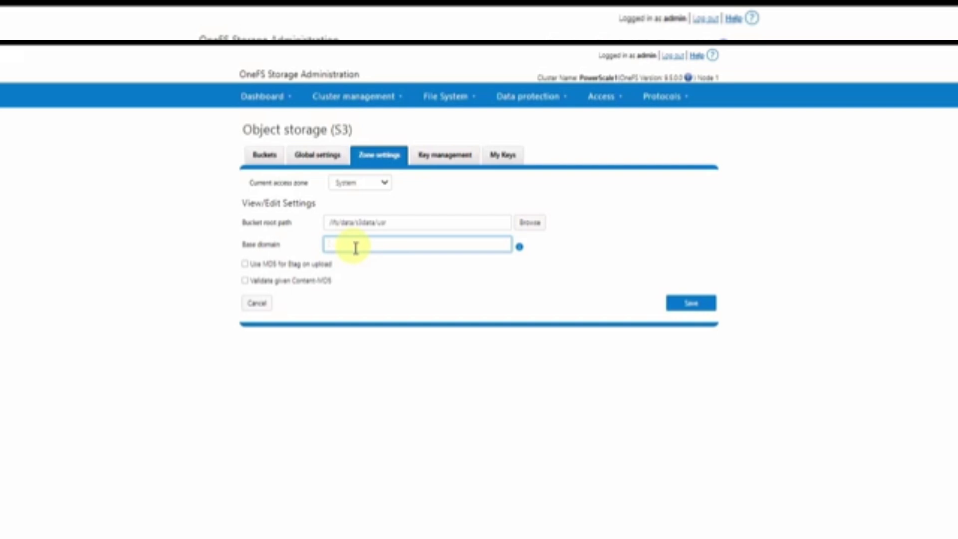
text(s3.delldatalab.net)
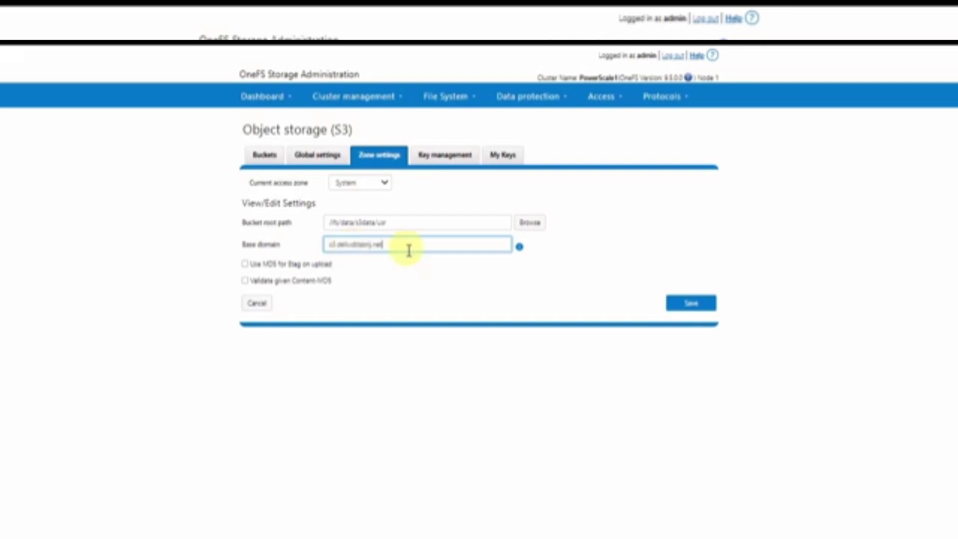
click(687, 305)
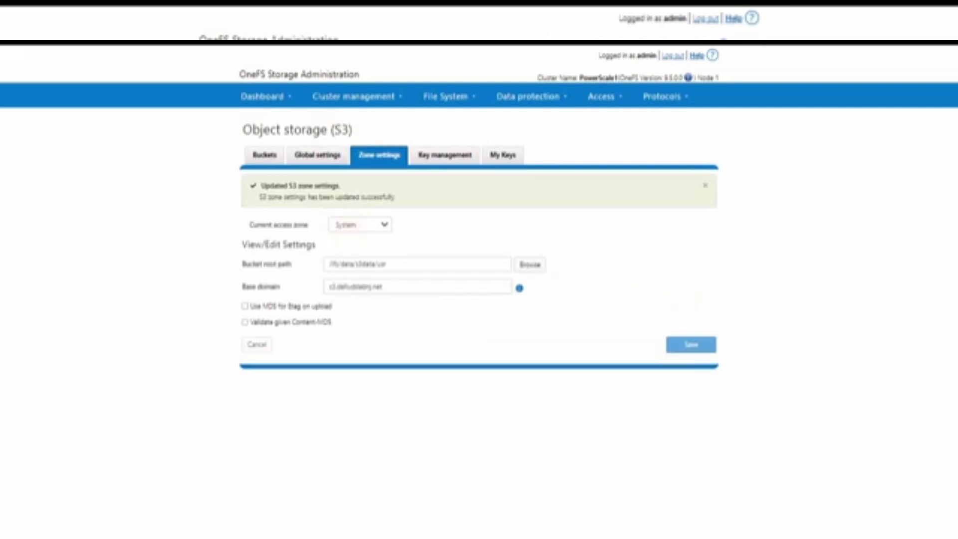
Enable the S3 service and S3 over HTTP in Global settings, save, then view Buckets
click(318, 154)
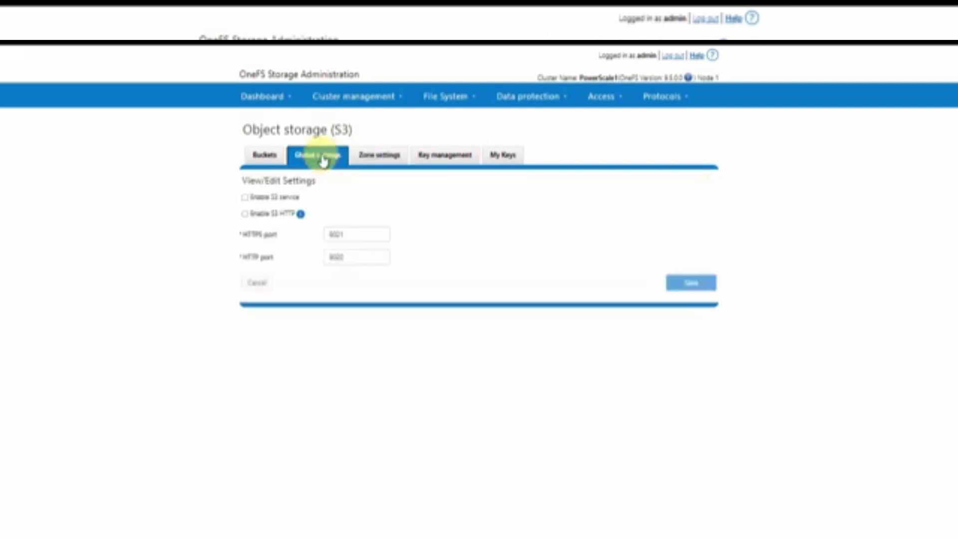
click(244, 199)
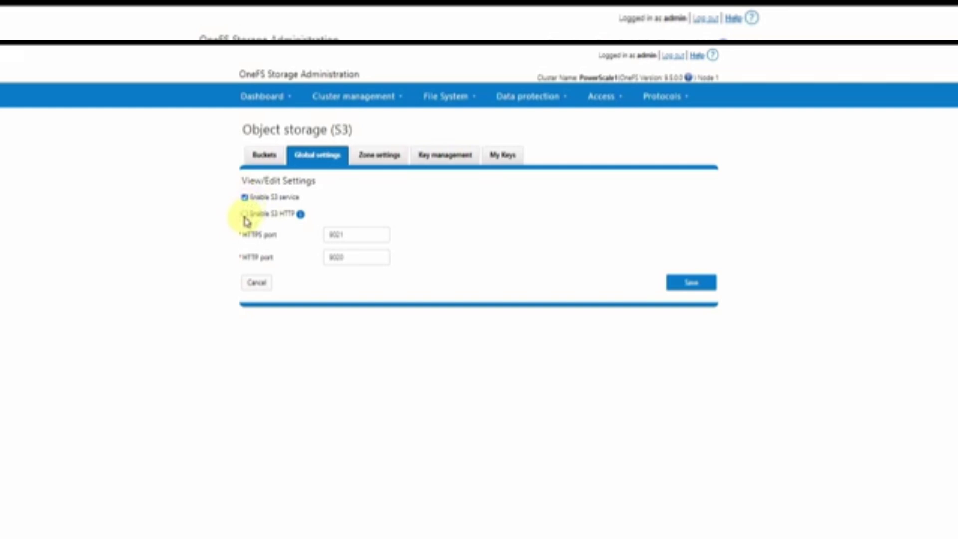
click(245, 214)
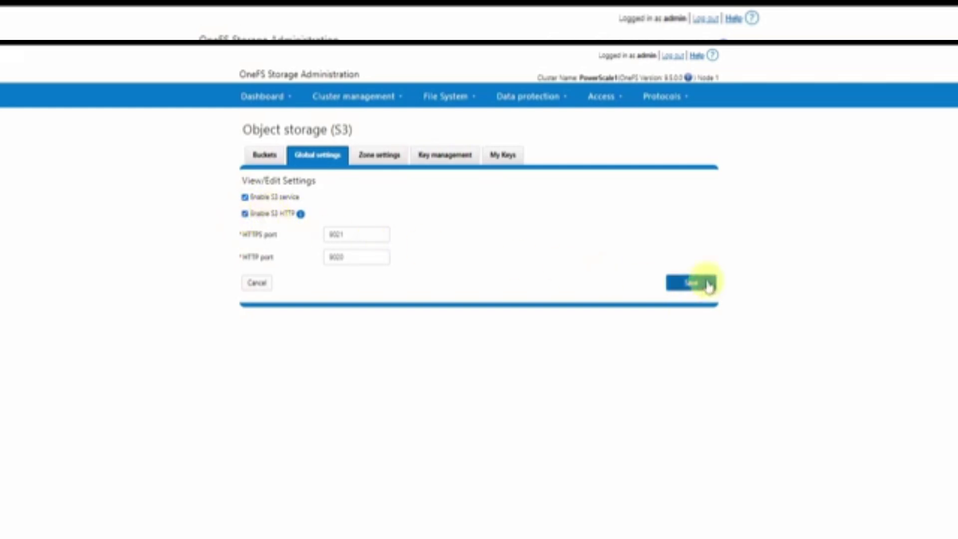
click(708, 284)
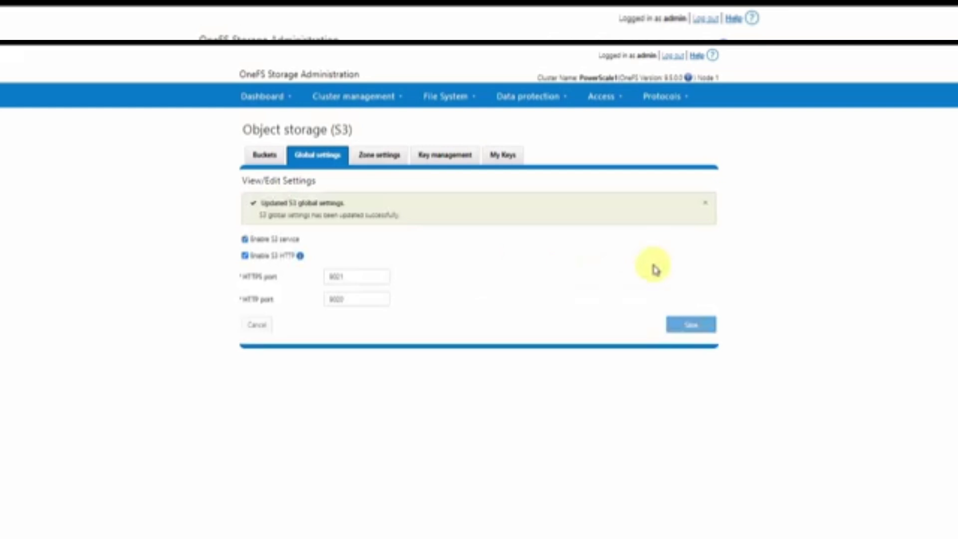
click(264, 157)
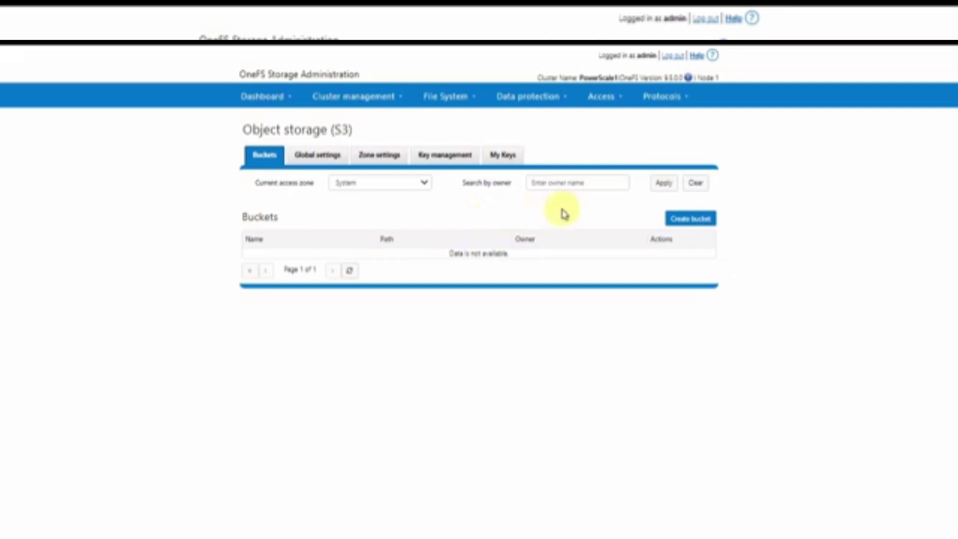
Start a new bucket named application01, owned by LOCAL:System user application01
click(690, 218)
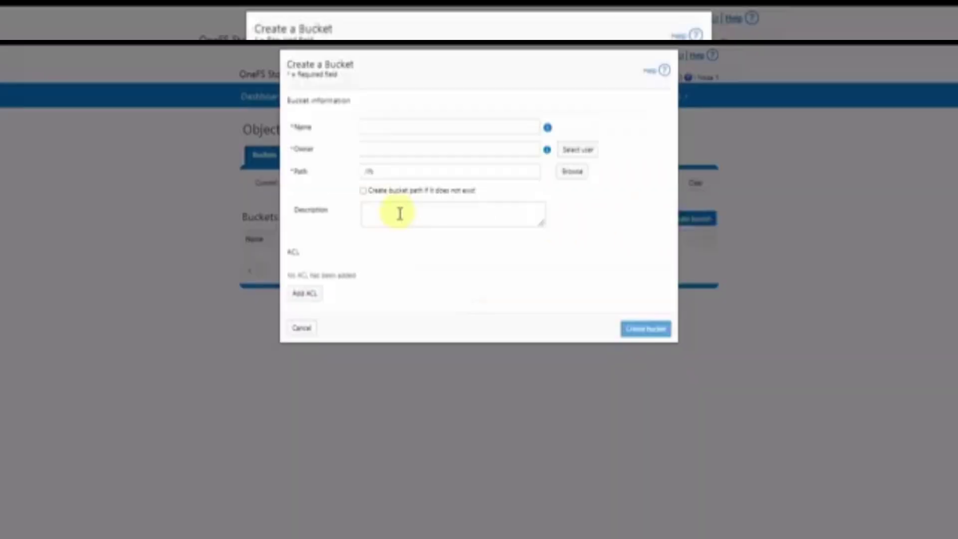
click(387, 130)
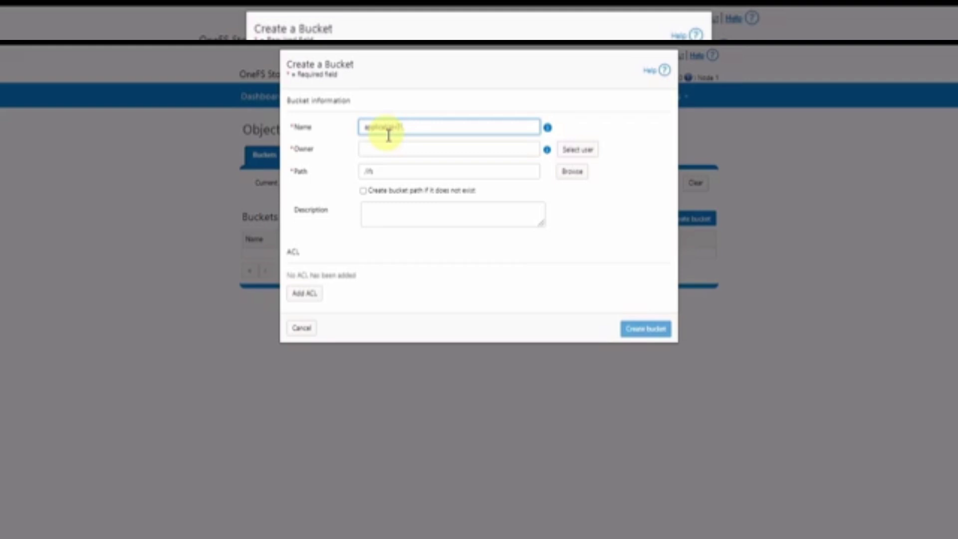
click(427, 148)
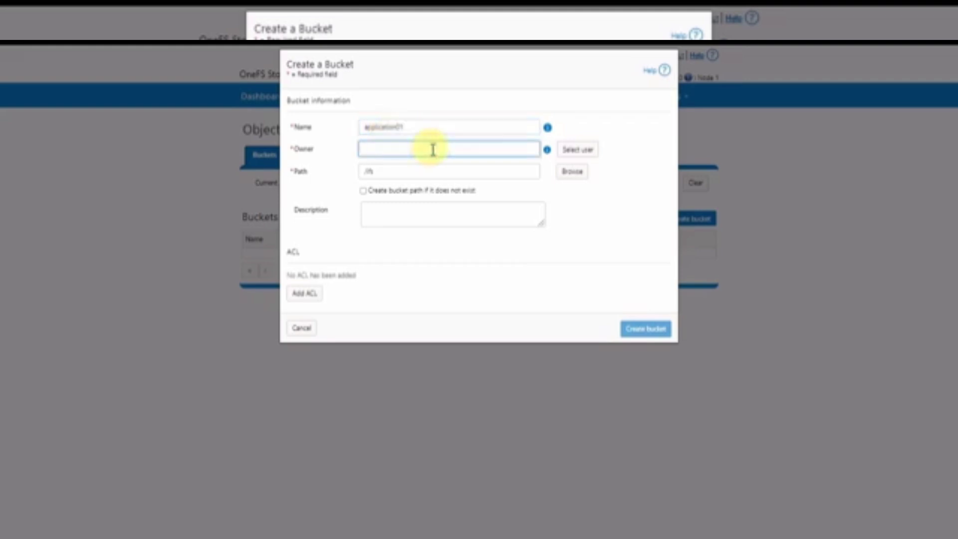
click(589, 146)
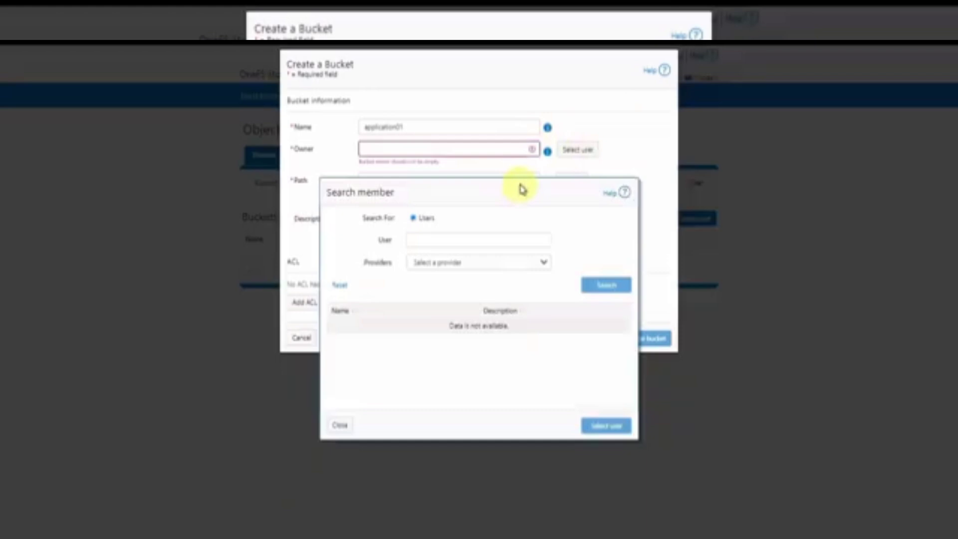
click(477, 263)
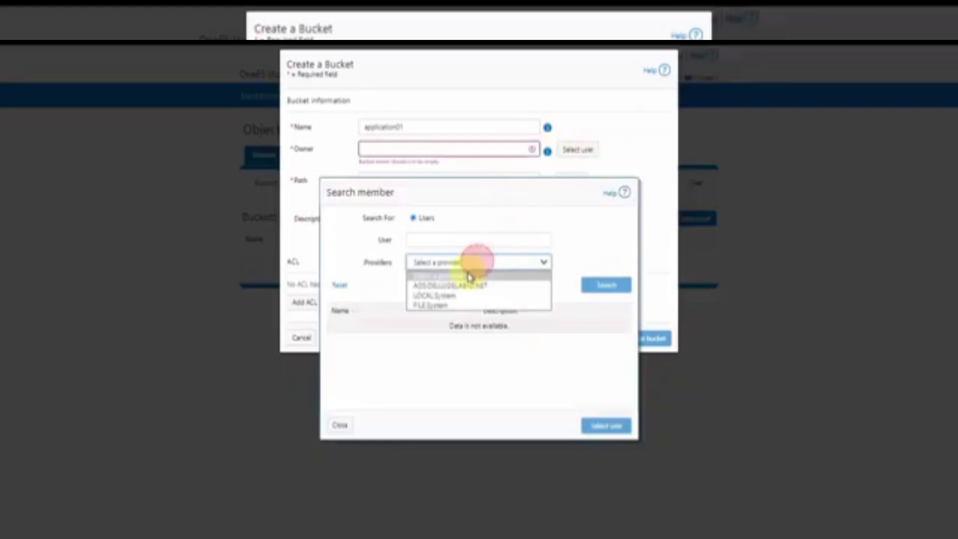
click(449, 295)
click(603, 285)
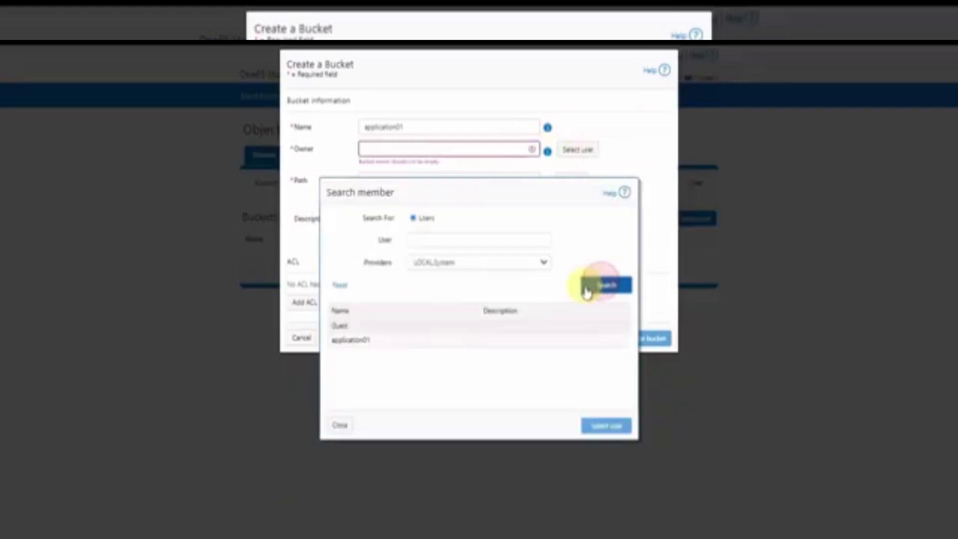
click(385, 341)
click(598, 424)
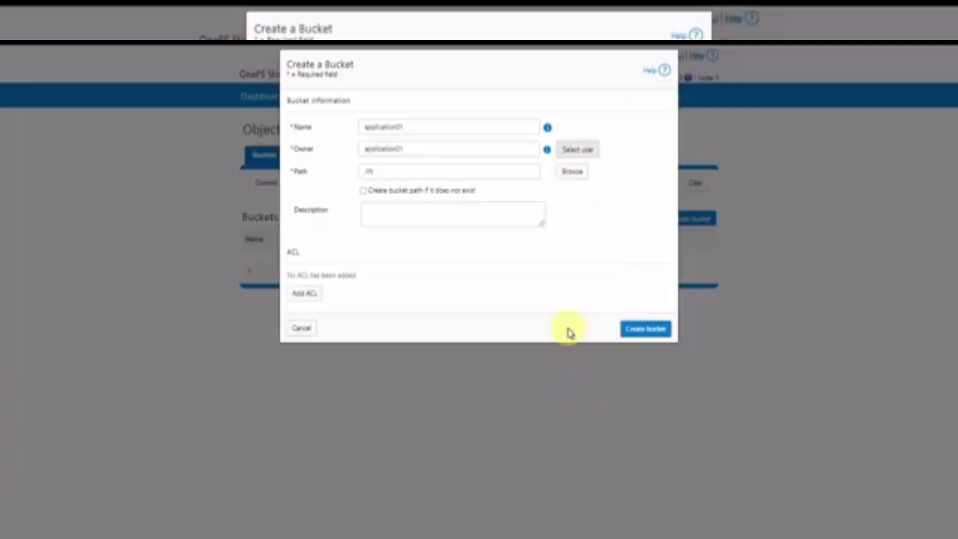
Set the bucket path to /ifs/data/s3data/application01
click(576, 171)
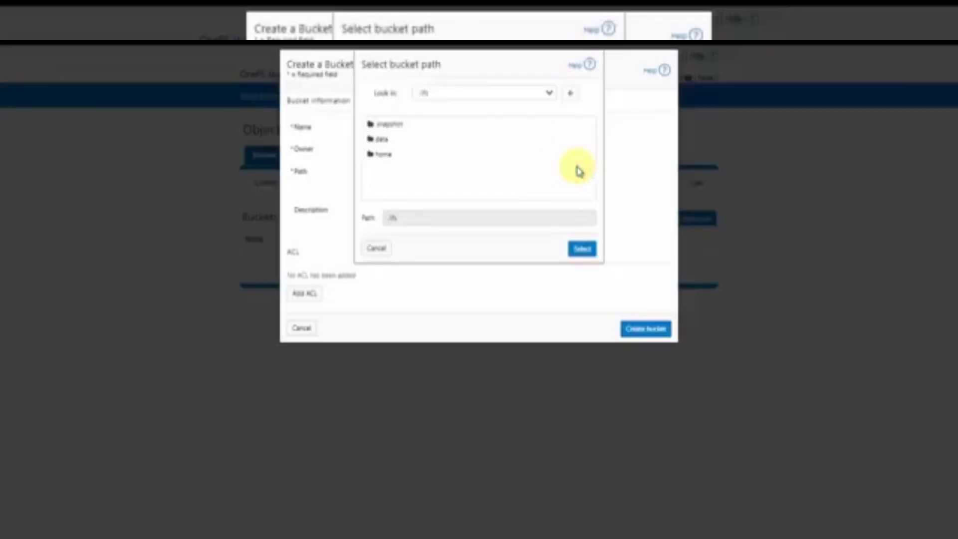
double_click(384, 140)
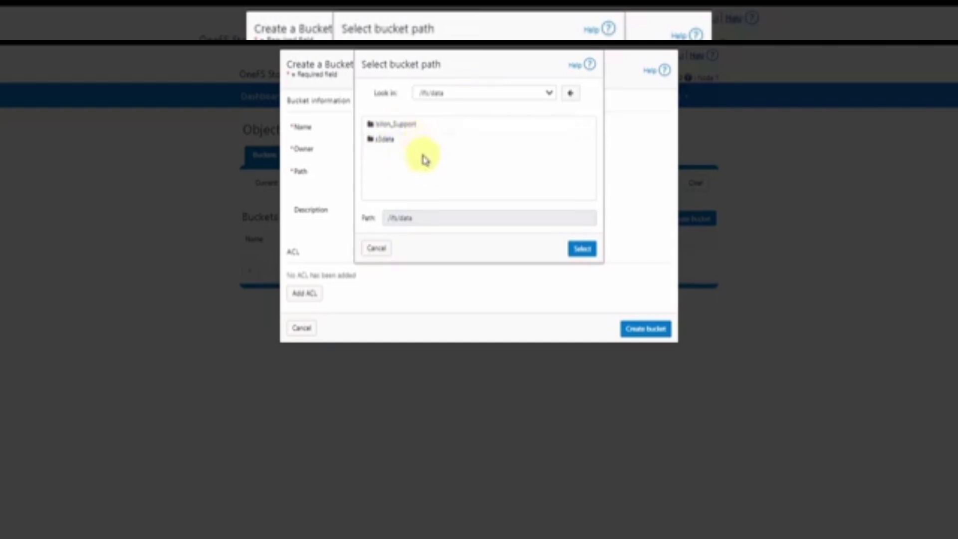
double_click(391, 142)
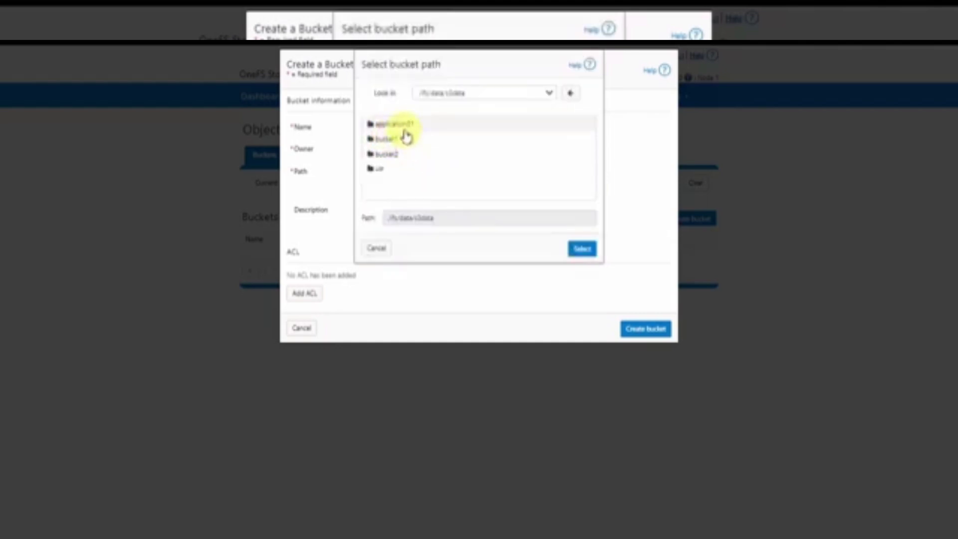
double_click(399, 124)
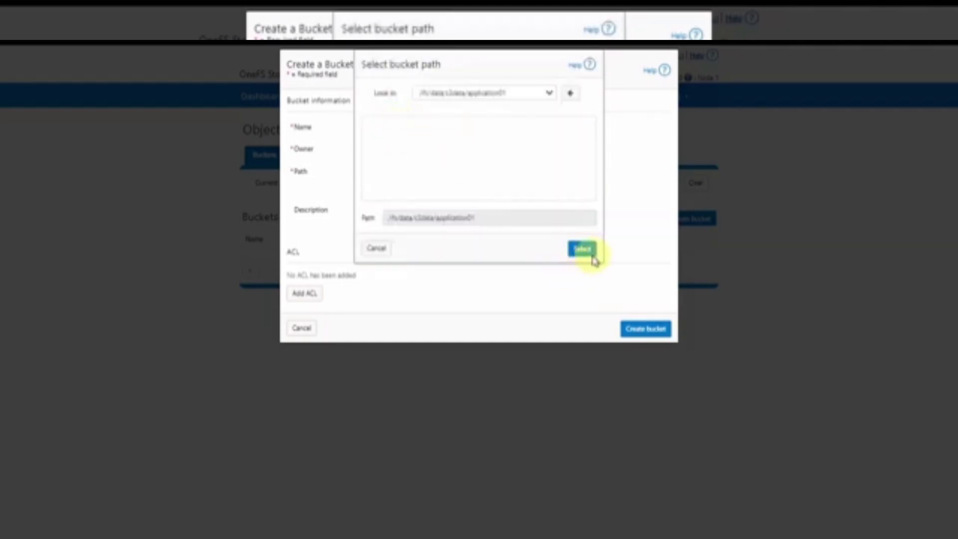
click(586, 252)
drag(475, 172, 335, 186)
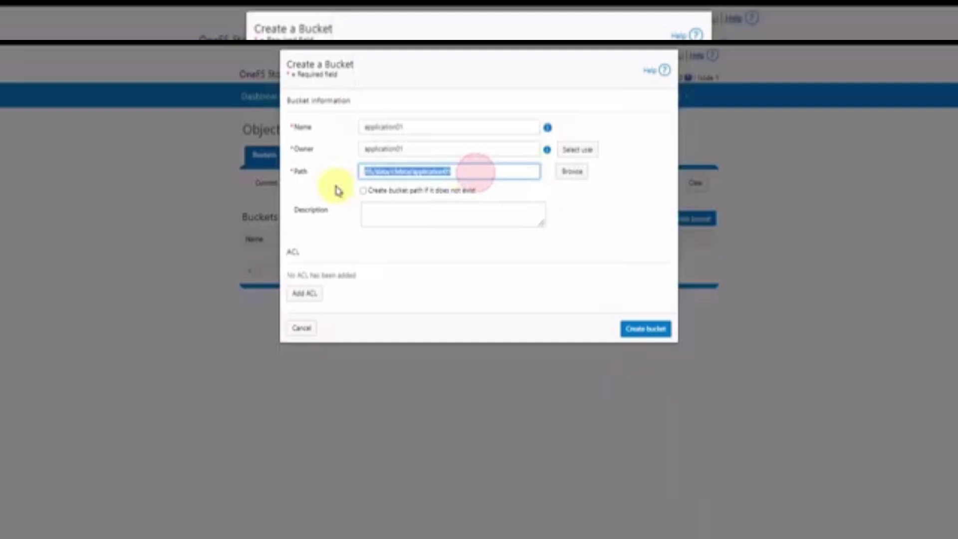
click(566, 247)
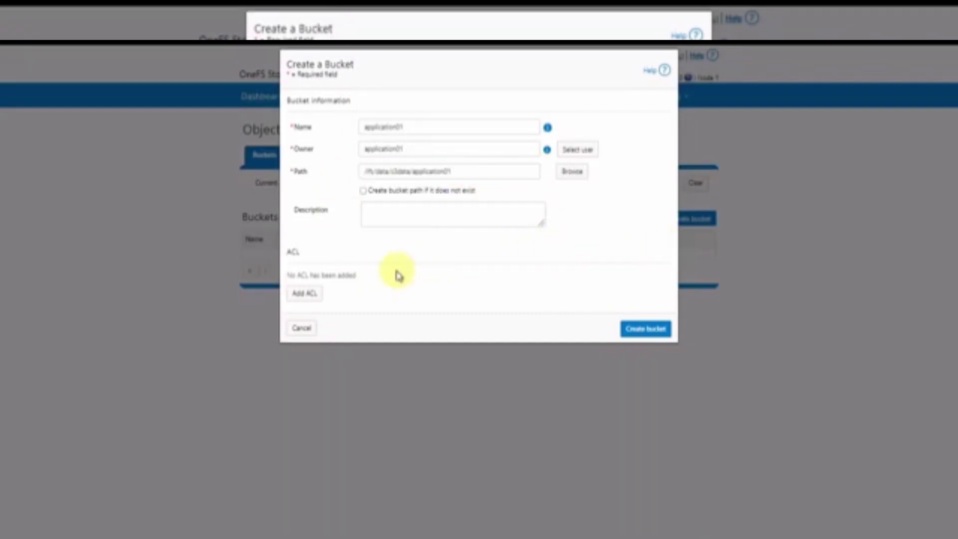
Add a bucket ACL entry for a user from the Active Directory PRIMARY domain and set its permission
click(305, 297)
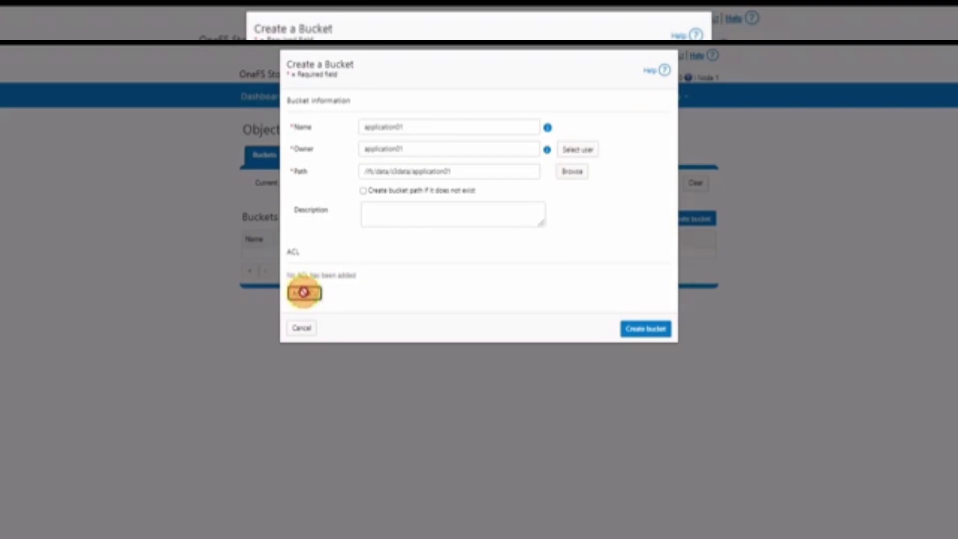
click(416, 295)
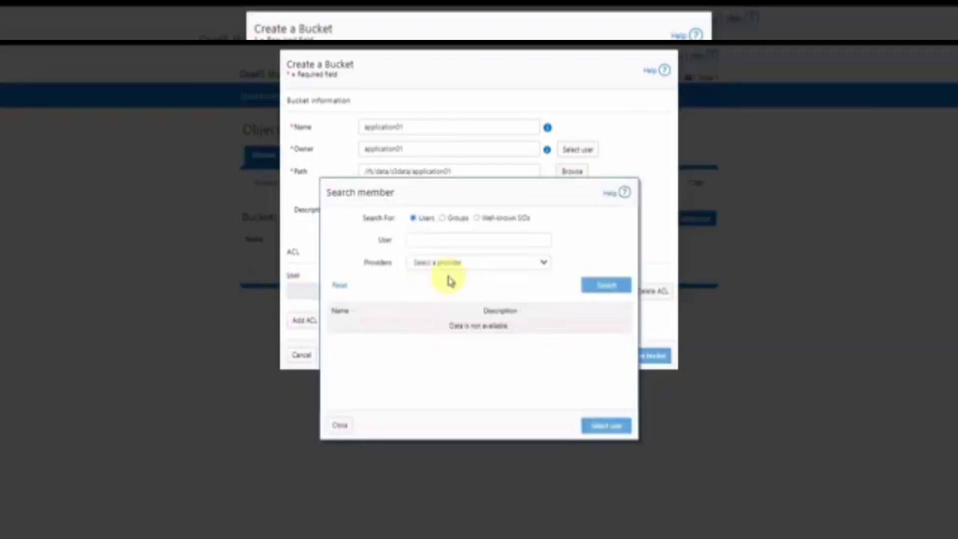
click(473, 262)
click(460, 284)
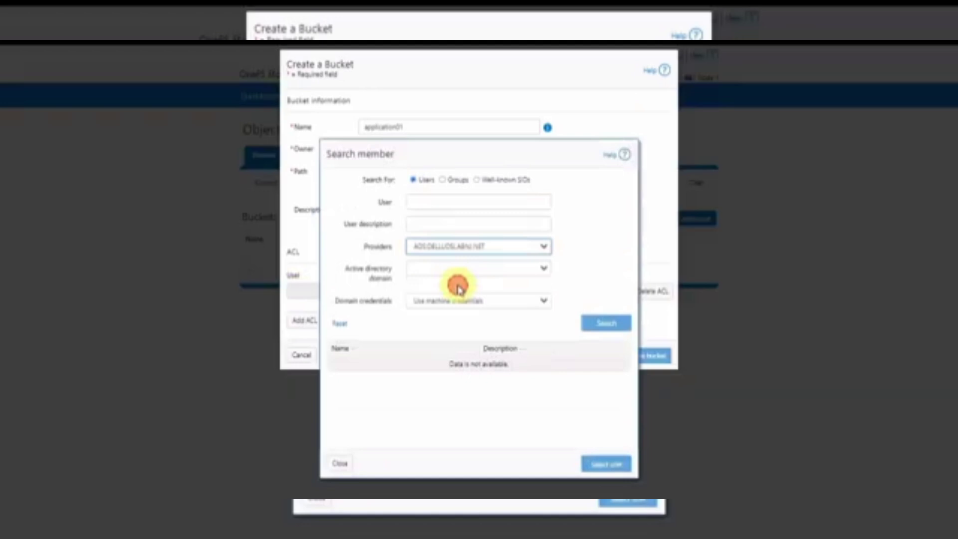
click(455, 269)
click(459, 292)
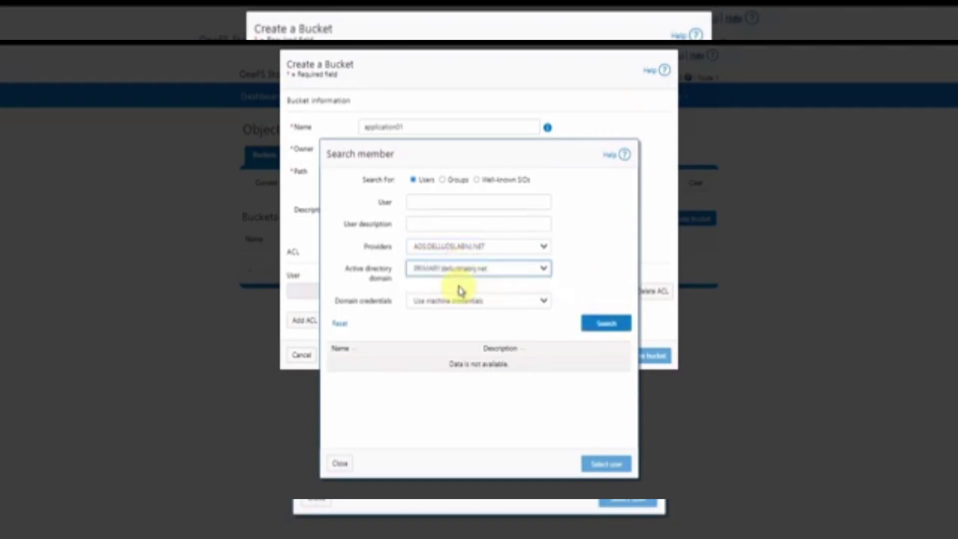
click(596, 324)
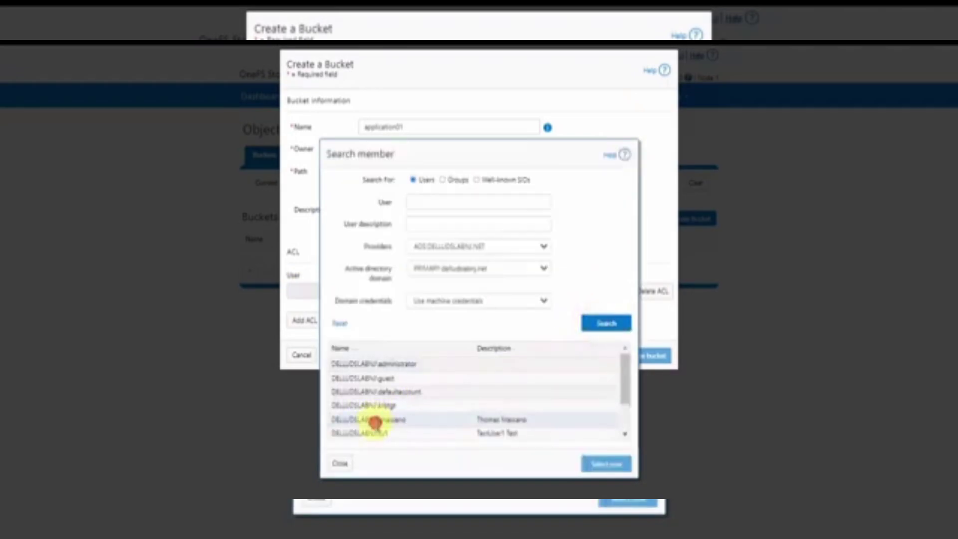
click(372, 419)
click(611, 464)
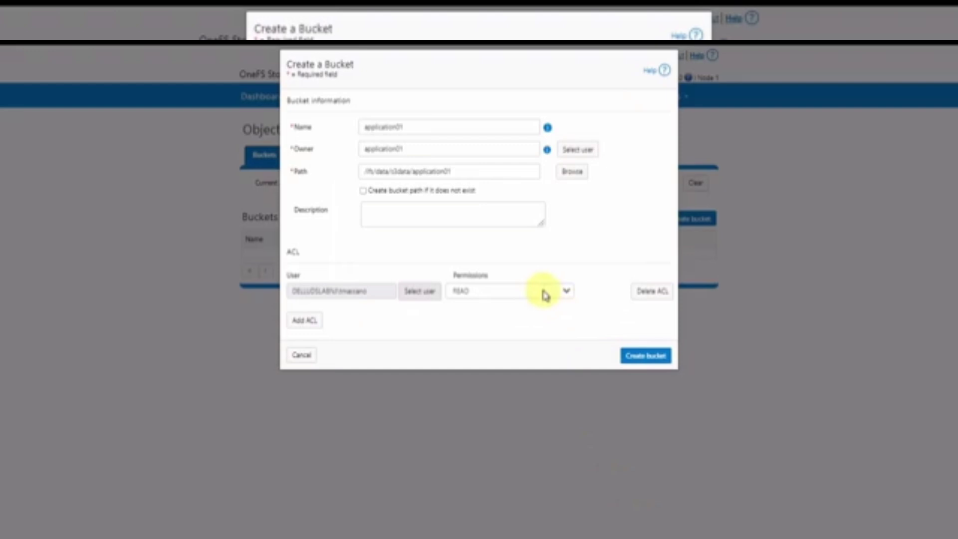
click(566, 290)
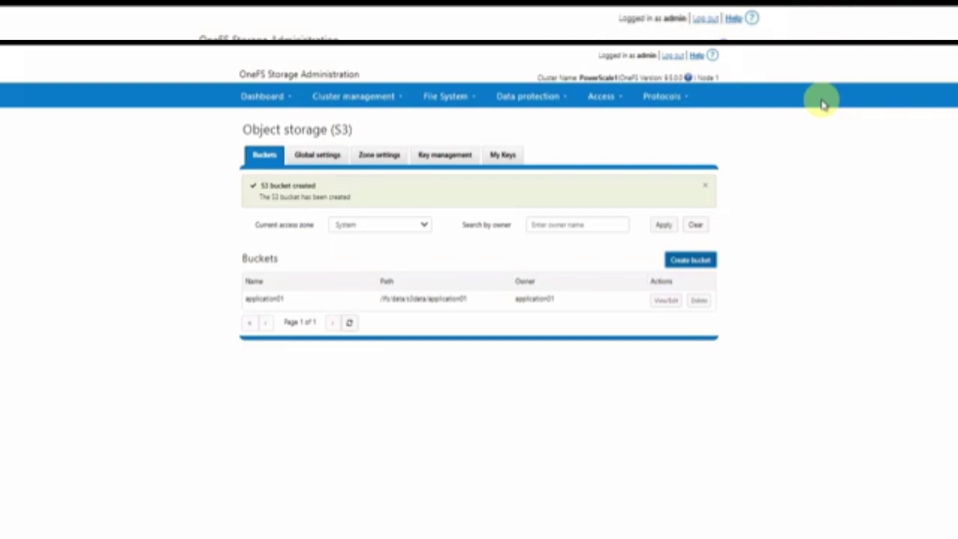
Open the Security tab of the application01 folder's Properties in the s3data window
key(alt+Tab)
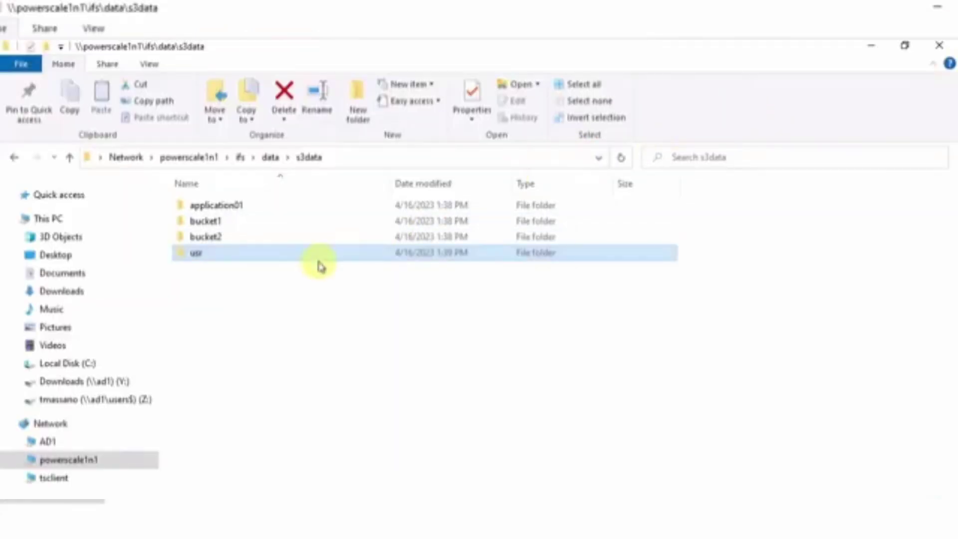
click(228, 206)
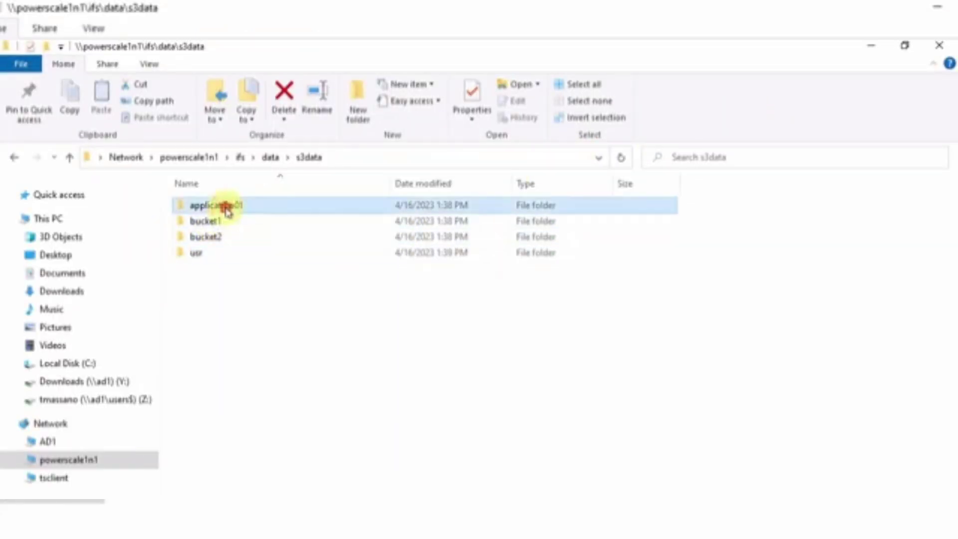
right_click(203, 205)
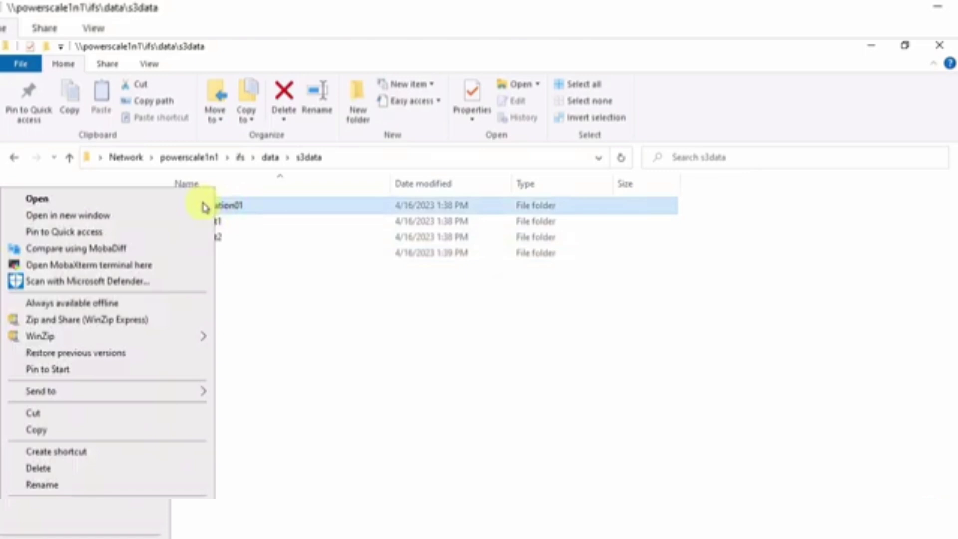
click(80, 522)
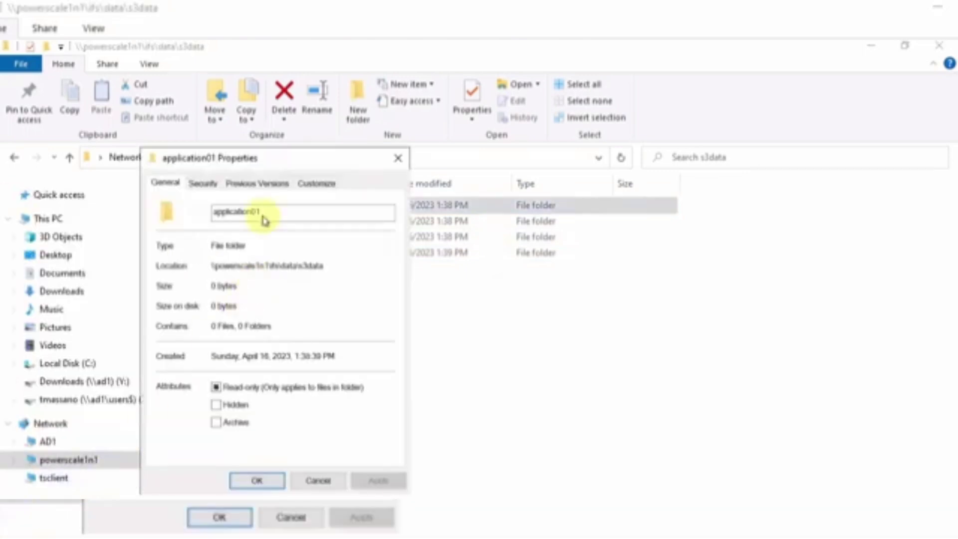
click(203, 183)
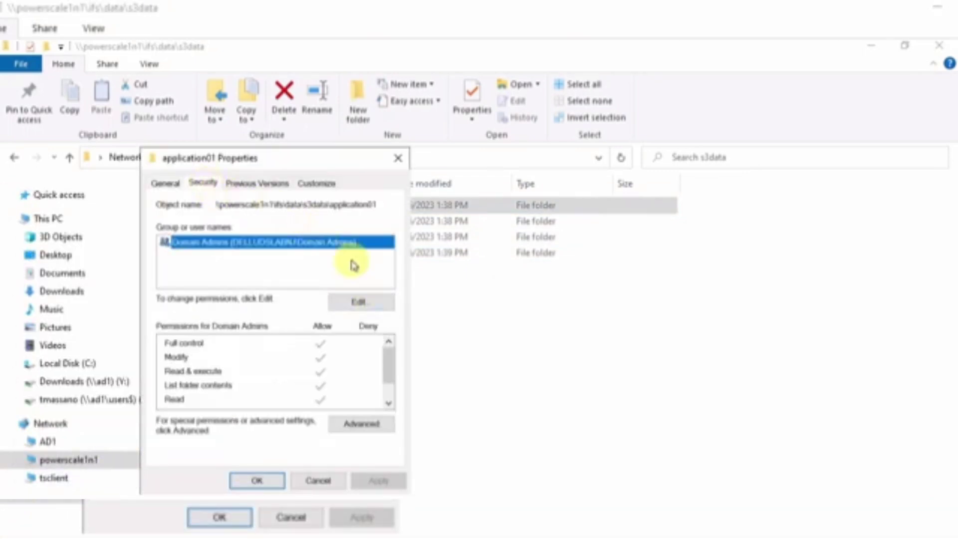
drag(298, 162, 501, 118)
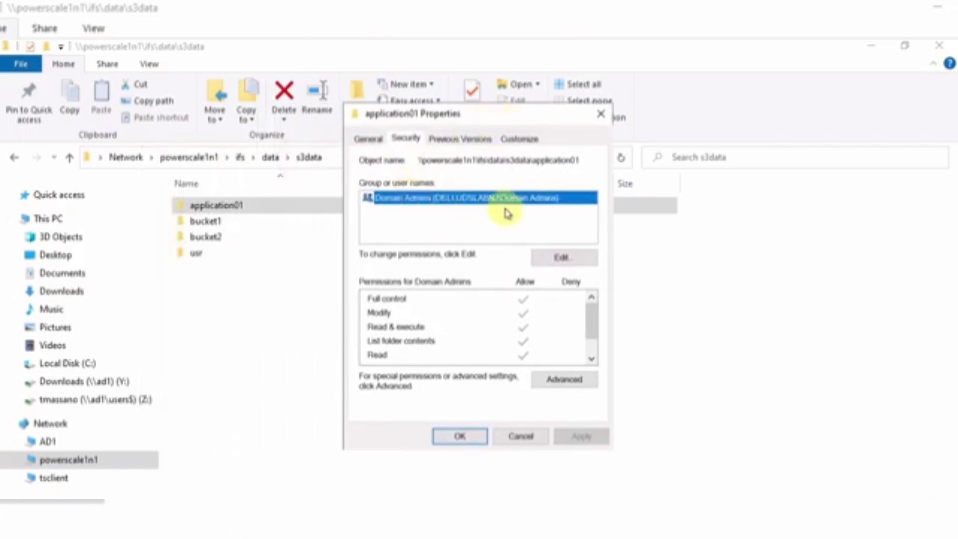
Add powerscale1n1\application01 to the folder permissions with Full control allowed, and apply
click(561, 263)
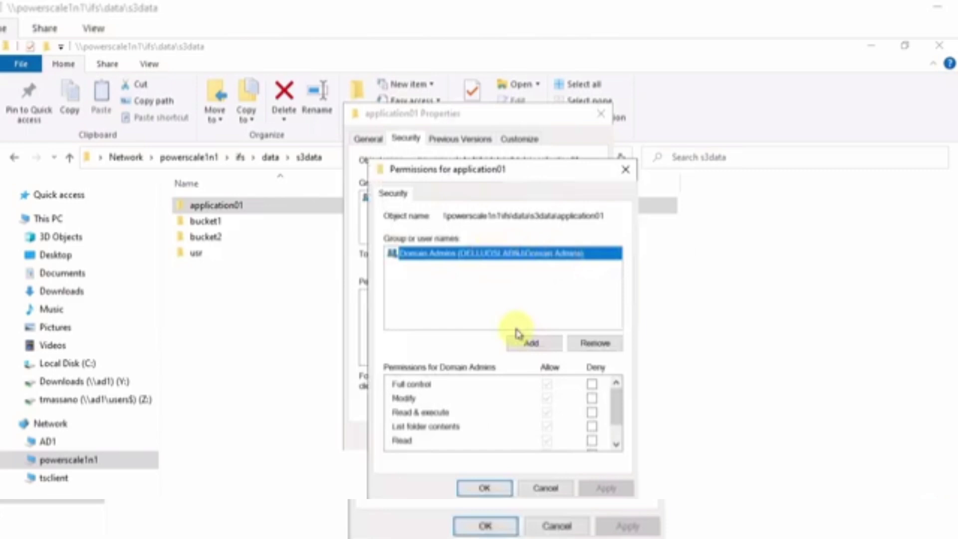
click(528, 281)
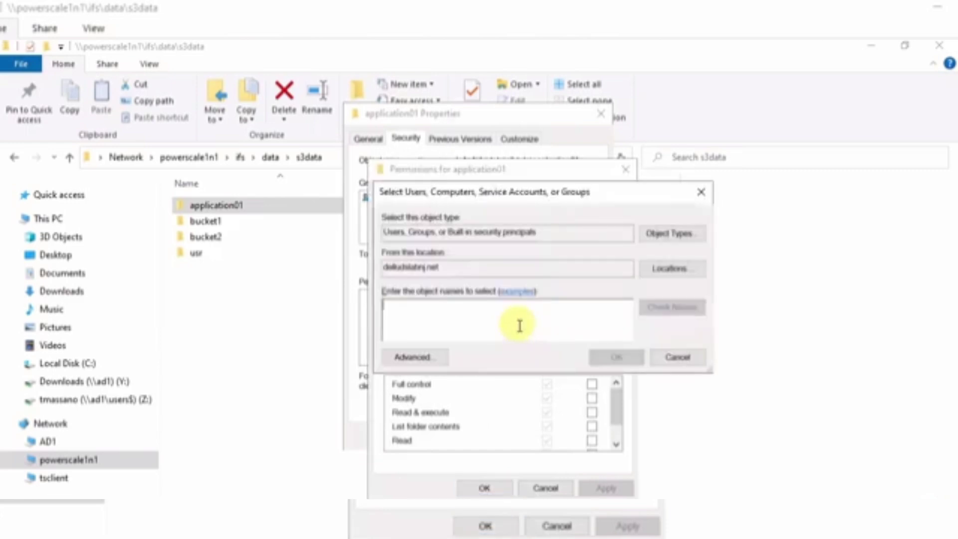
click(669, 267)
click(434, 277)
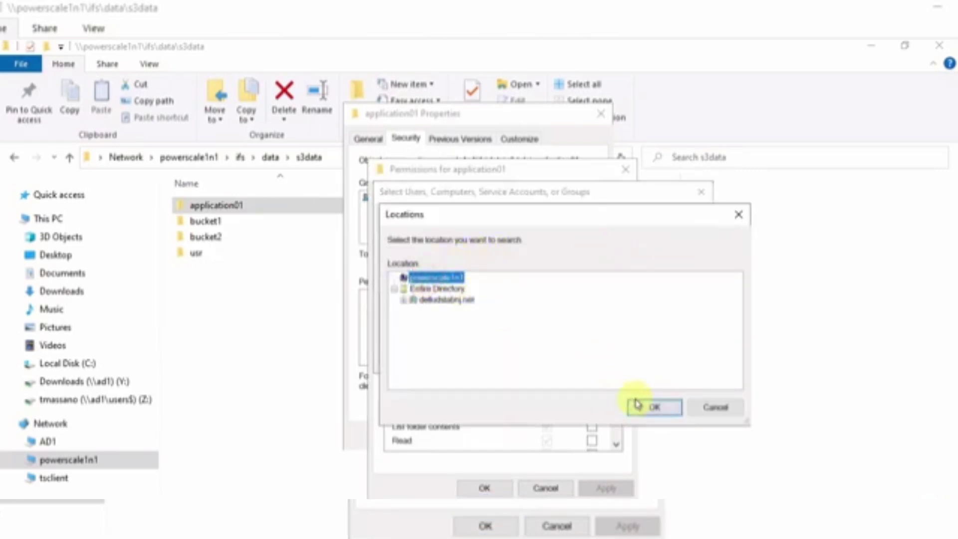
click(654, 406)
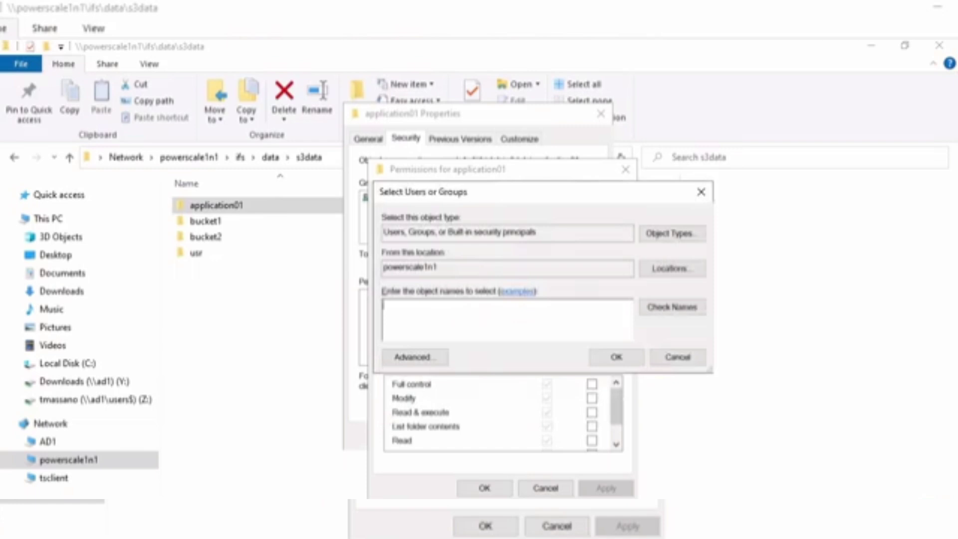
click(670, 308)
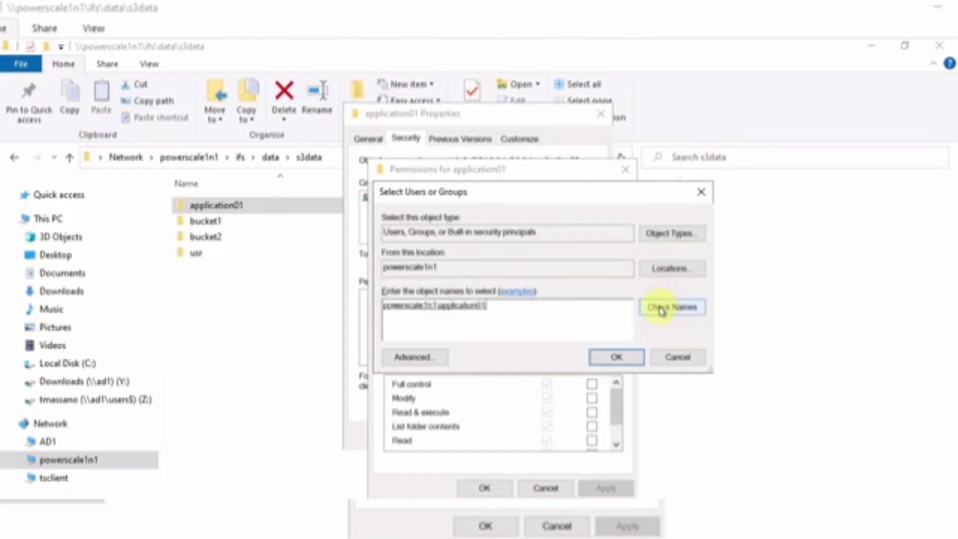
click(619, 366)
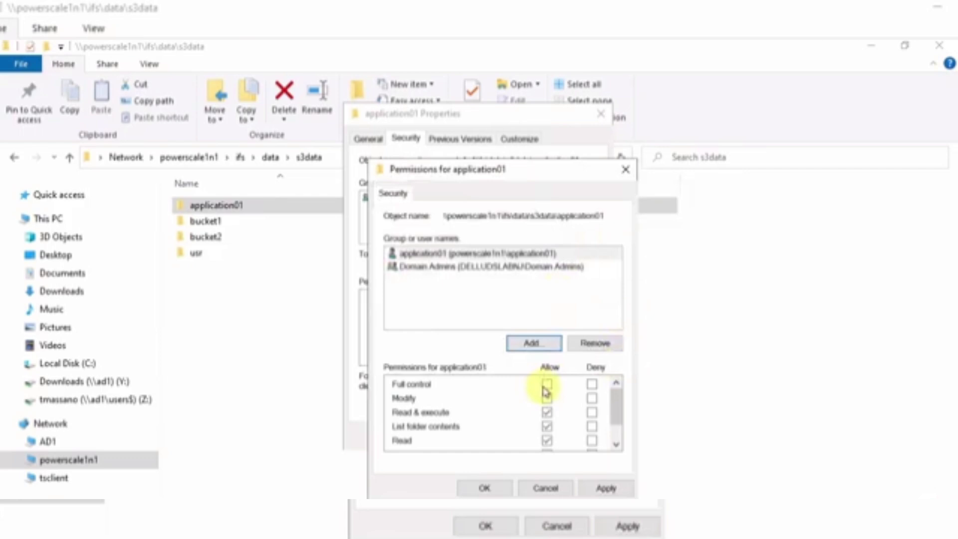
click(547, 383)
click(607, 490)
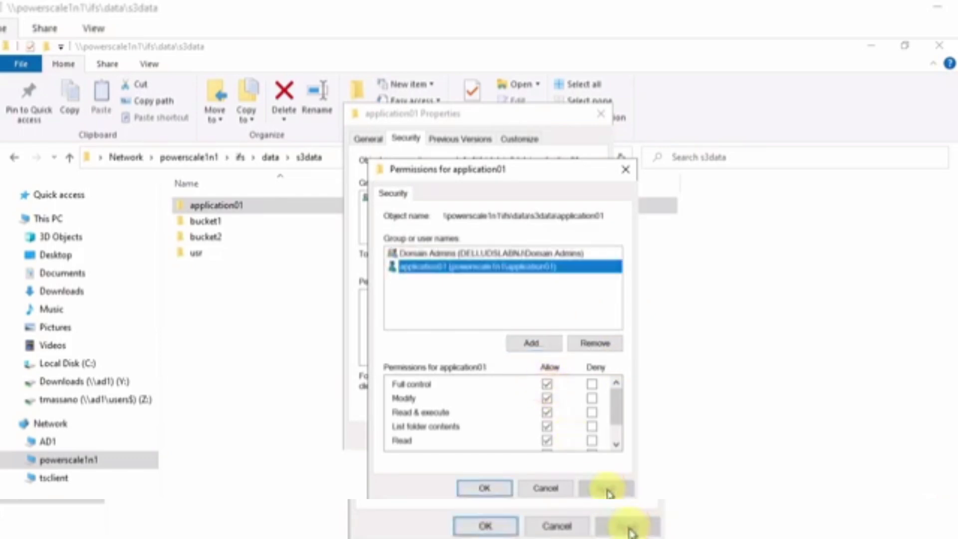
Add a domain user from Entire Directory with Full control allowed, apply, and close the editor
click(534, 344)
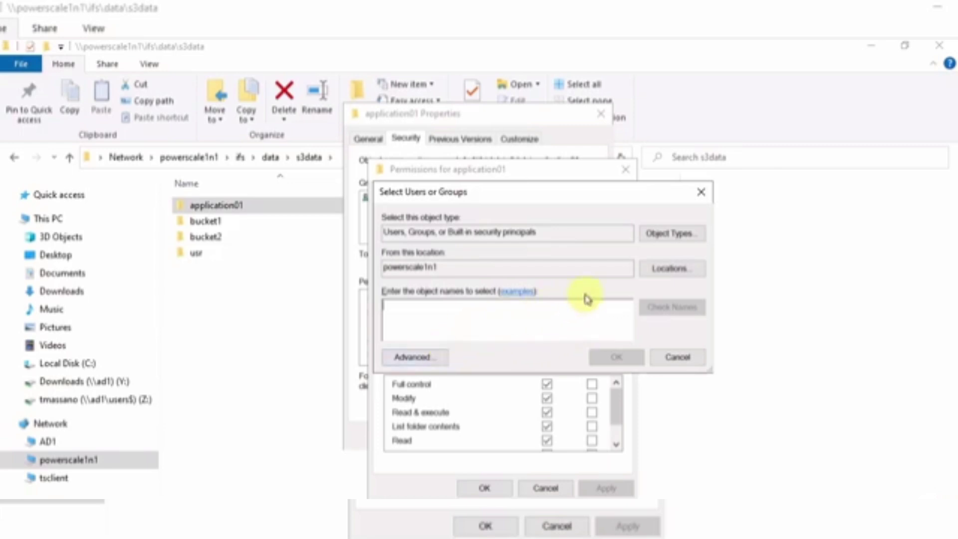
click(669, 268)
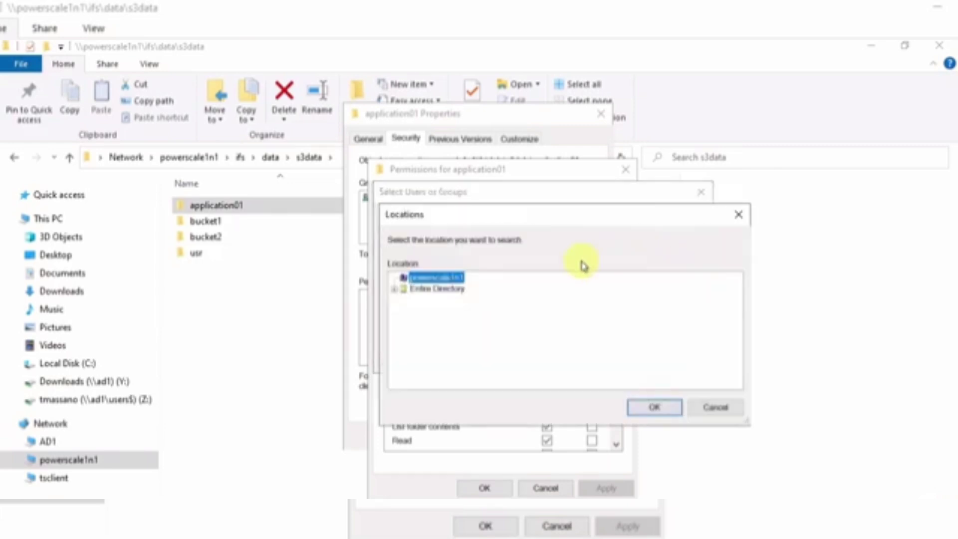
click(424, 289)
click(394, 288)
click(433, 300)
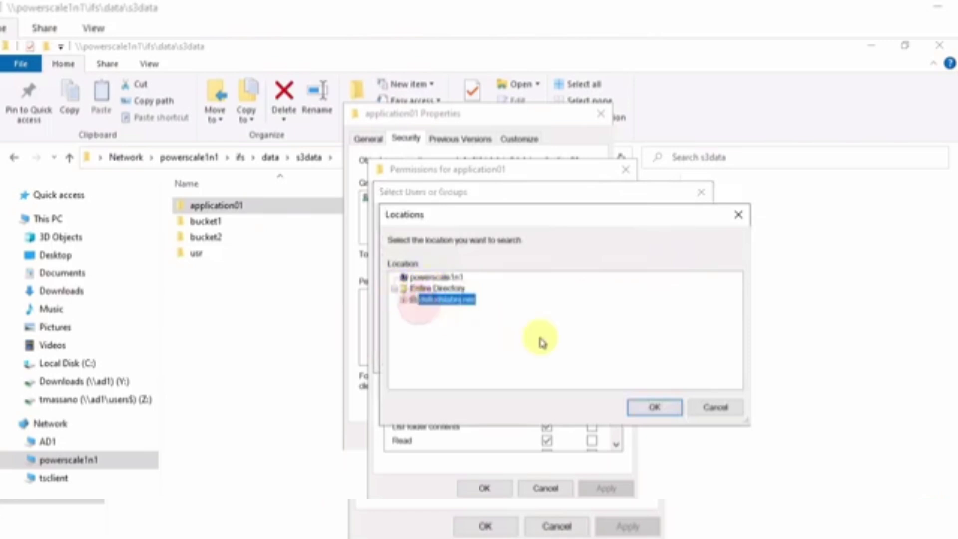
click(653, 407)
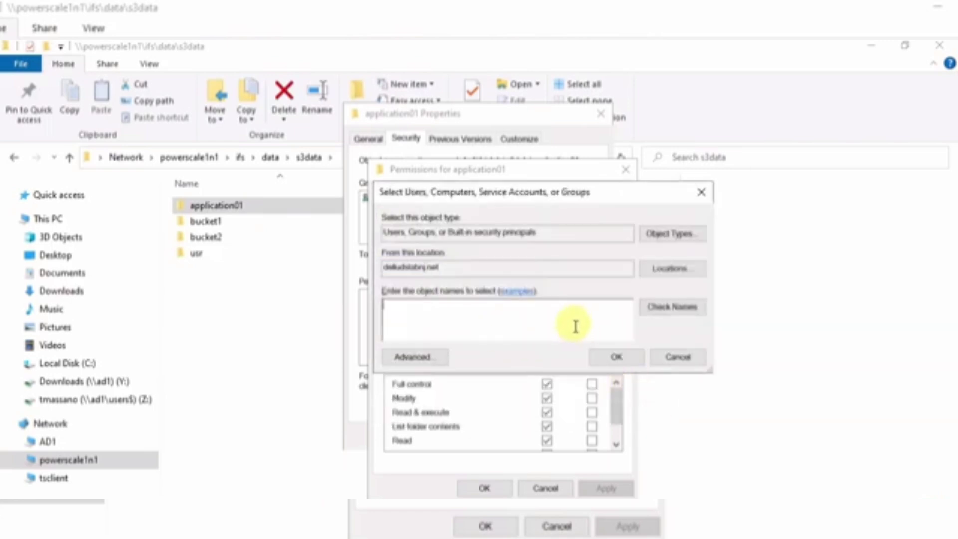
click(672, 306)
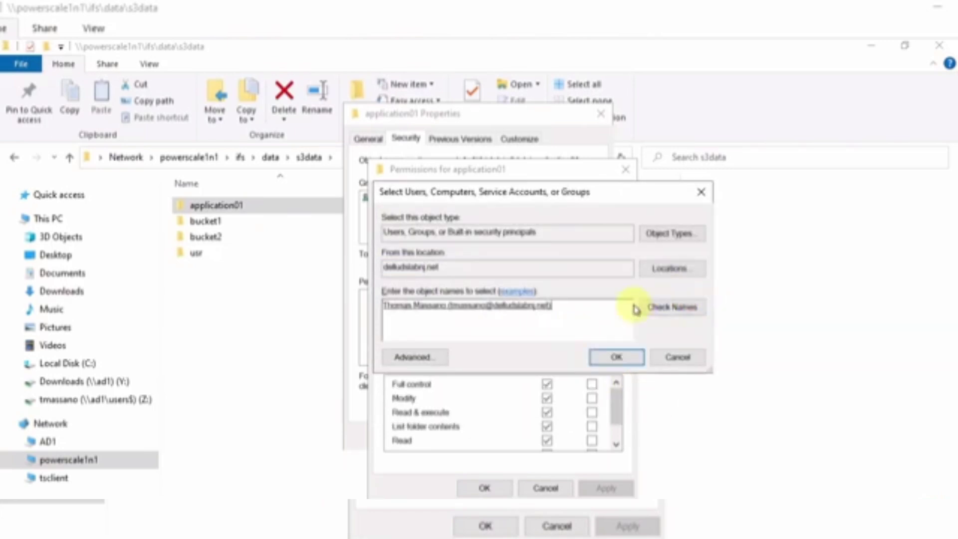
click(617, 357)
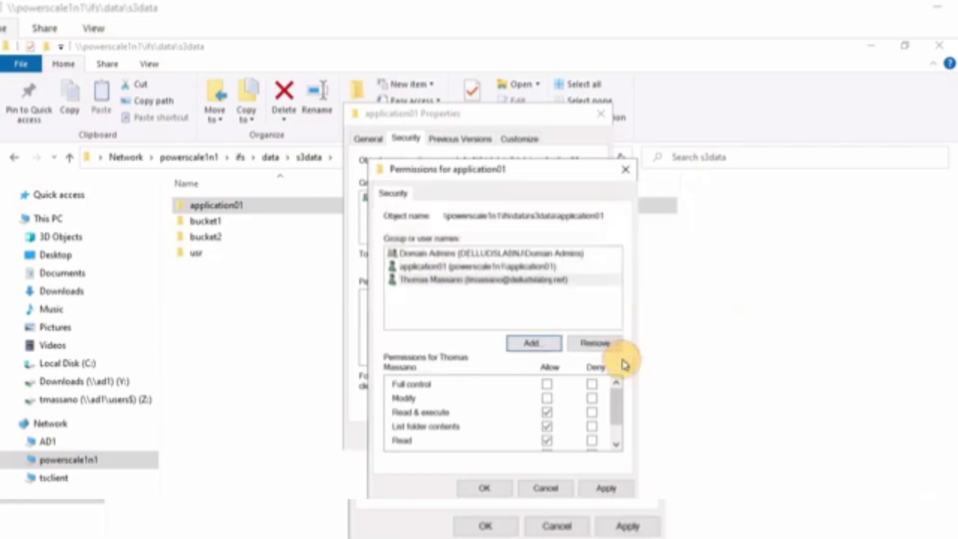
click(547, 384)
click(608, 489)
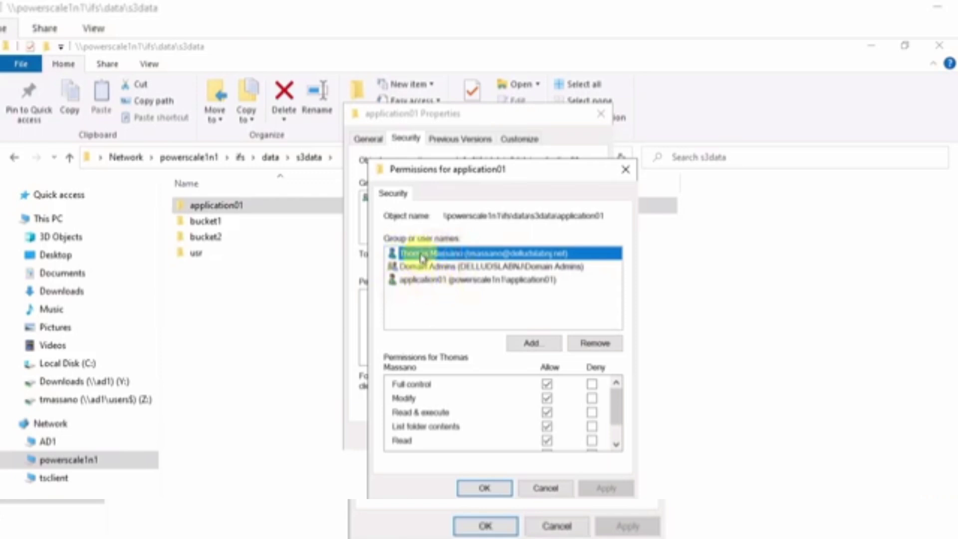
click(484, 487)
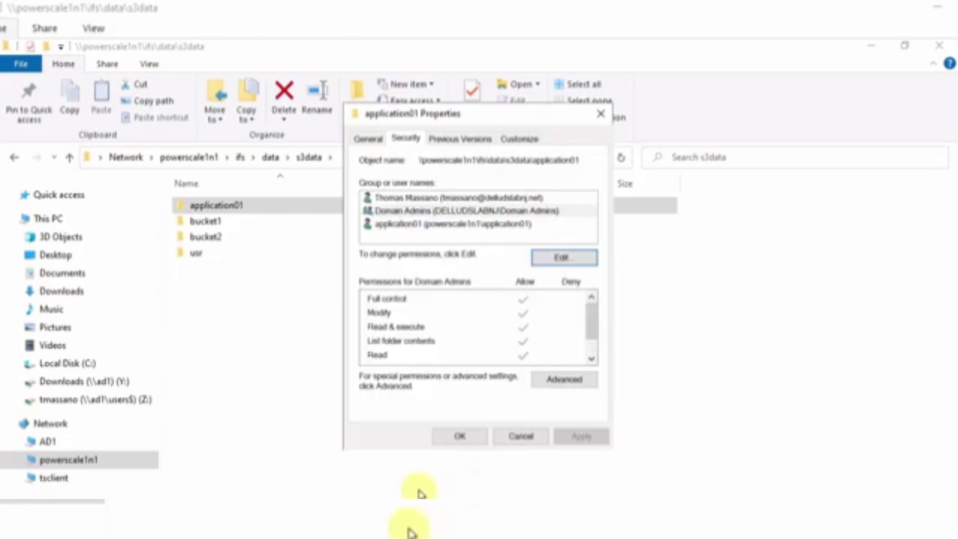
Review the application01 folder's advanced permission entries and inheritance, then close both dialogs
click(564, 382)
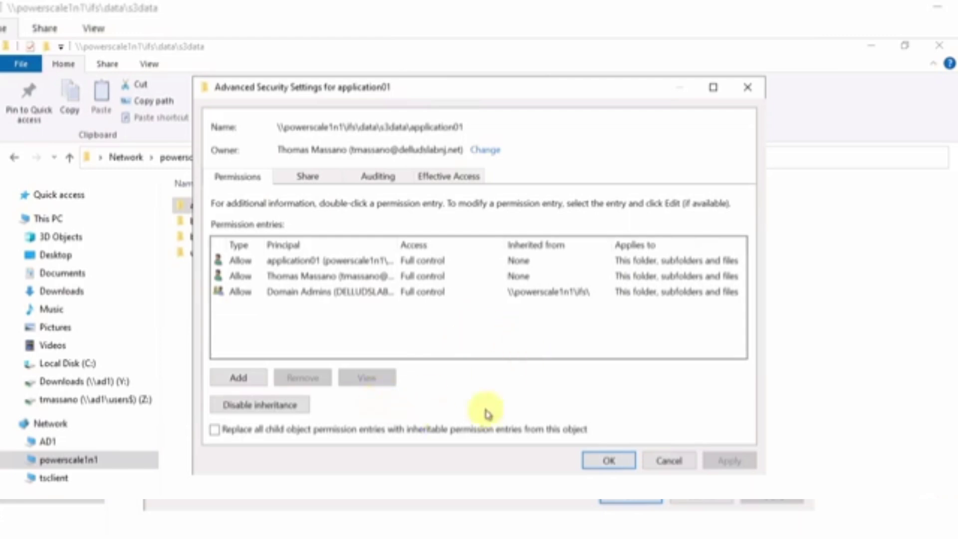
click(608, 461)
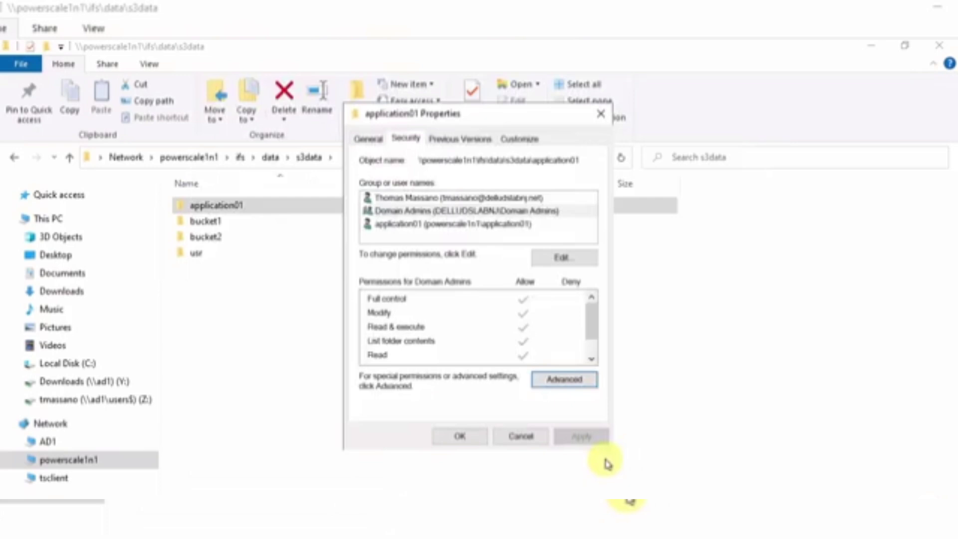
click(455, 437)
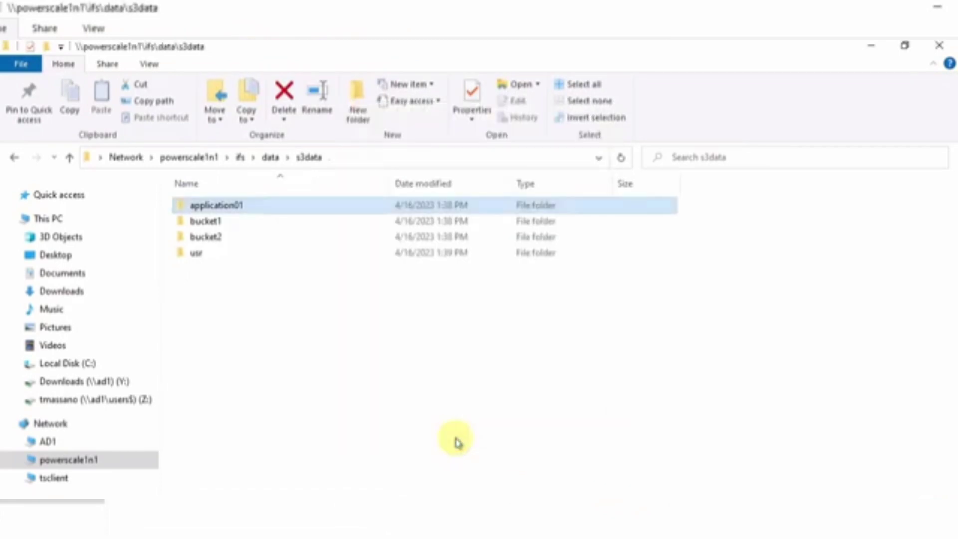